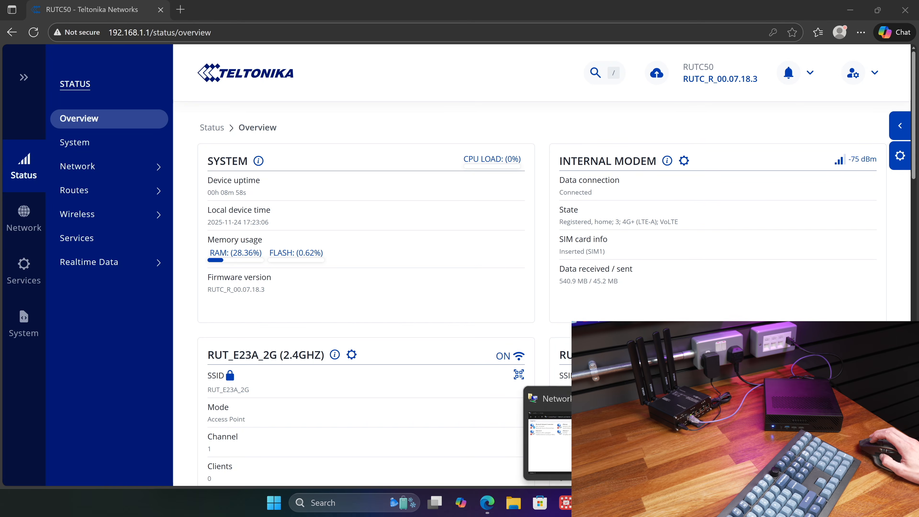
# - Examine the Ethernet 2 connection's IPv4 address in its network connection details, then return to the router's overview page
pyautogui.click(706, 445)
pyautogui.click(454, 220)
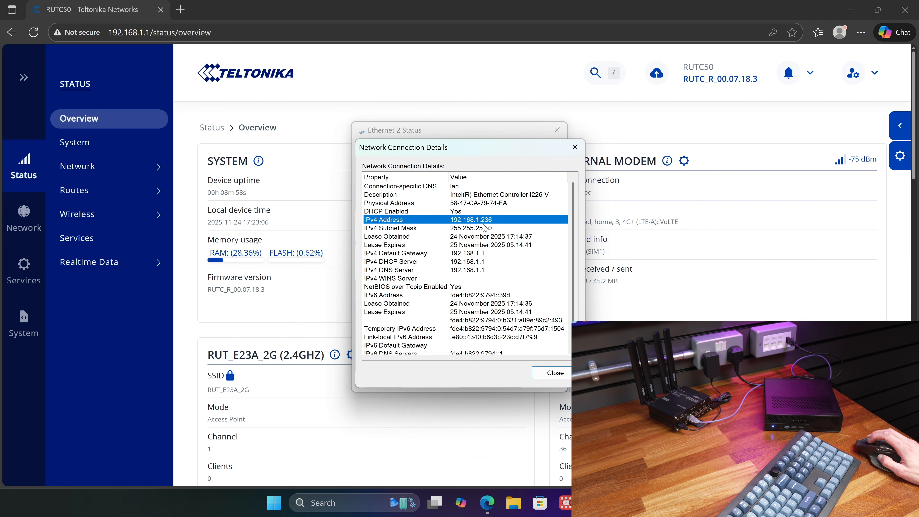
pyautogui.click(496, 97)
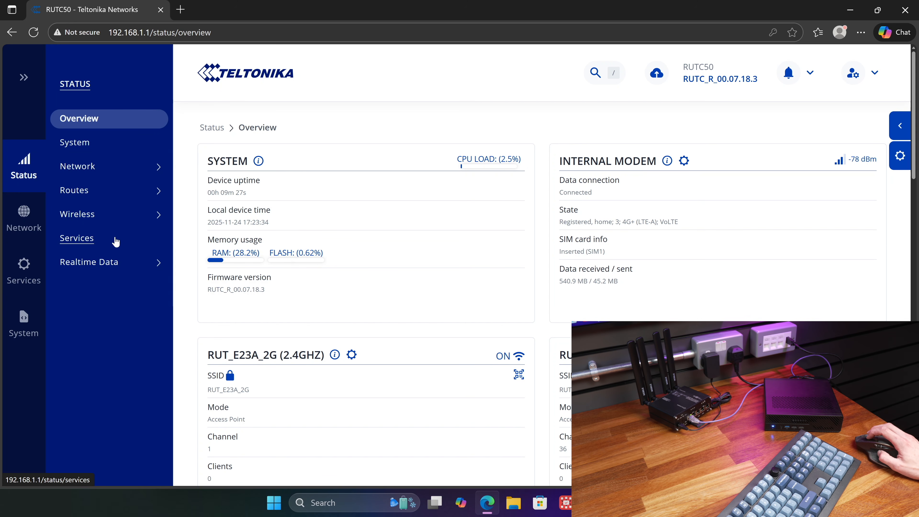
# - Browse the router's Network and Services feature categories, including Mobile, Ports, VPN and MQTT options
pyautogui.click(40, 226)
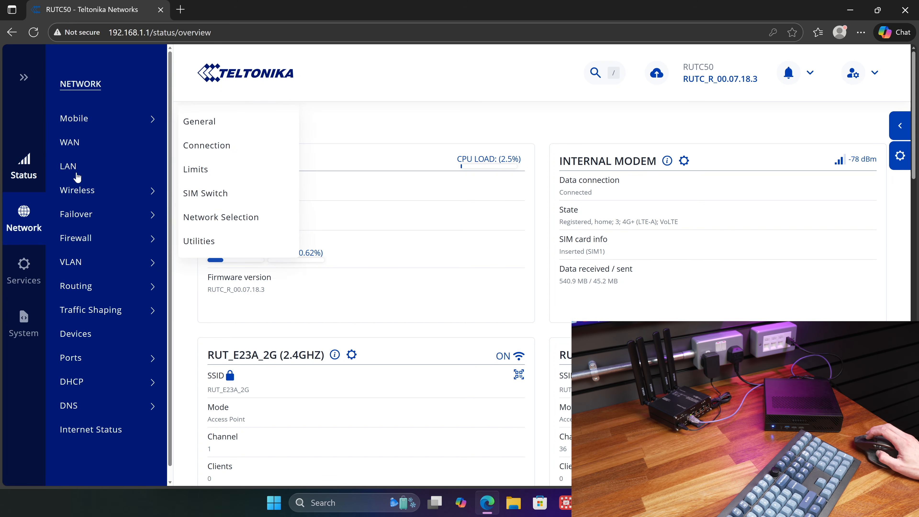
pyautogui.moveTo(110, 120)
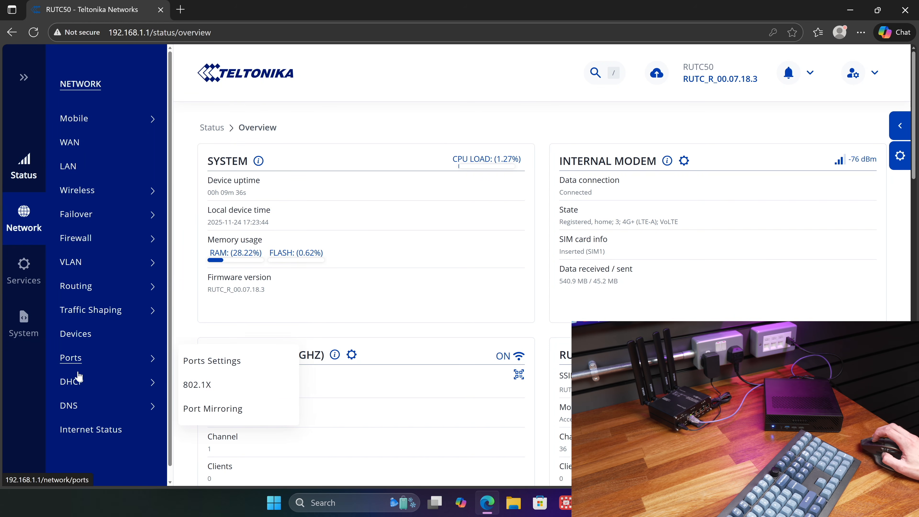
pyautogui.moveTo(23, 272)
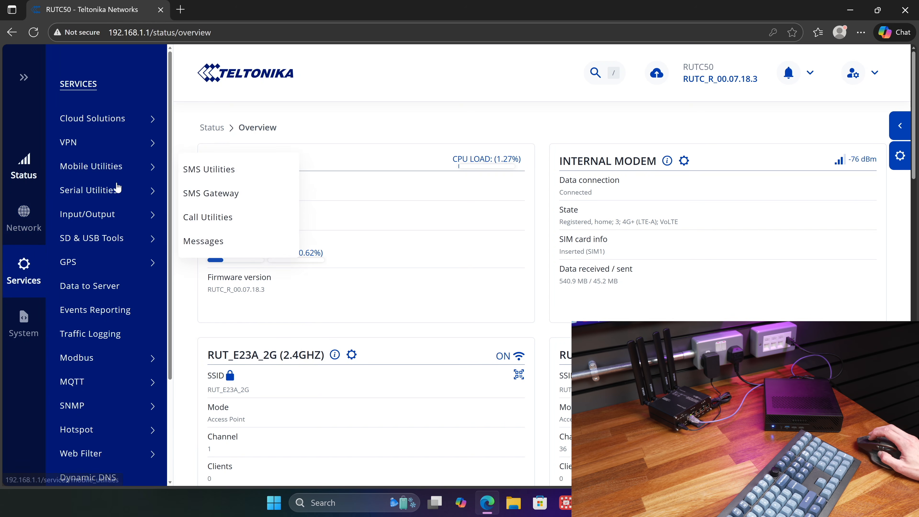
pyautogui.moveTo(106, 144)
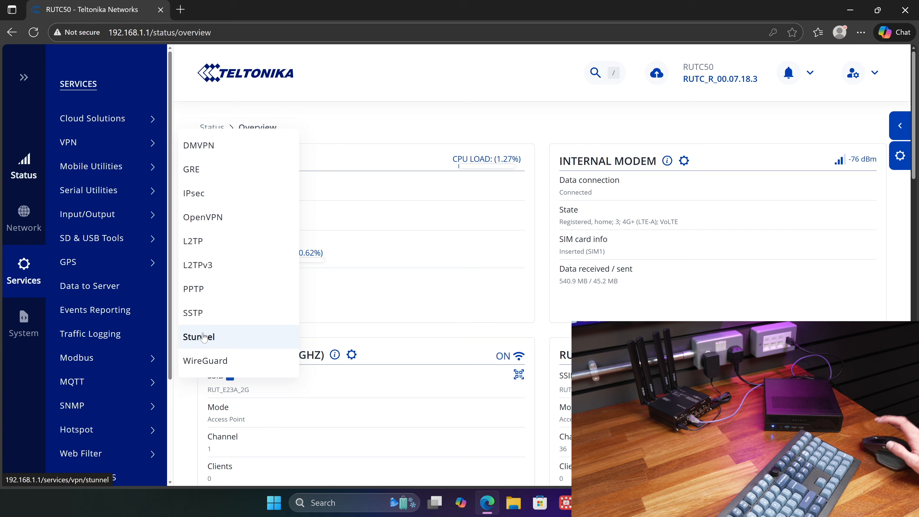
pyautogui.moveTo(121, 388)
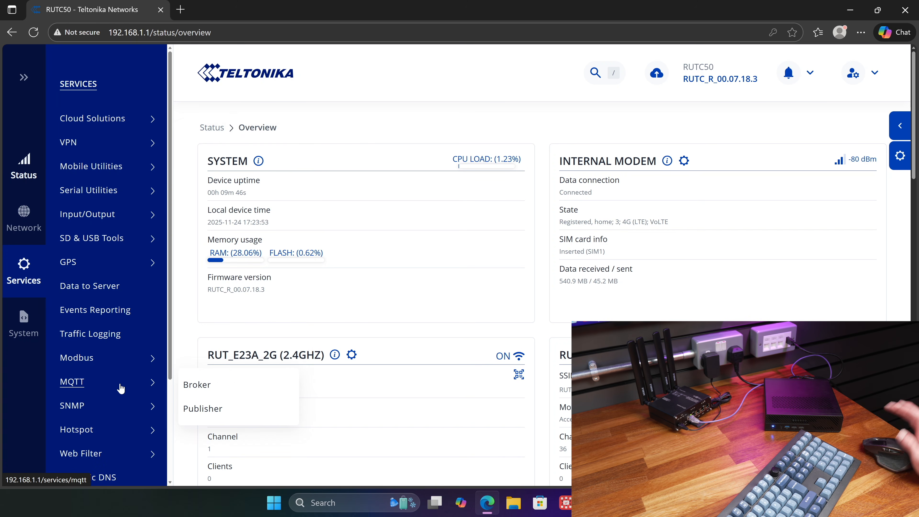
pyautogui.scroll(-3, 122, 387)
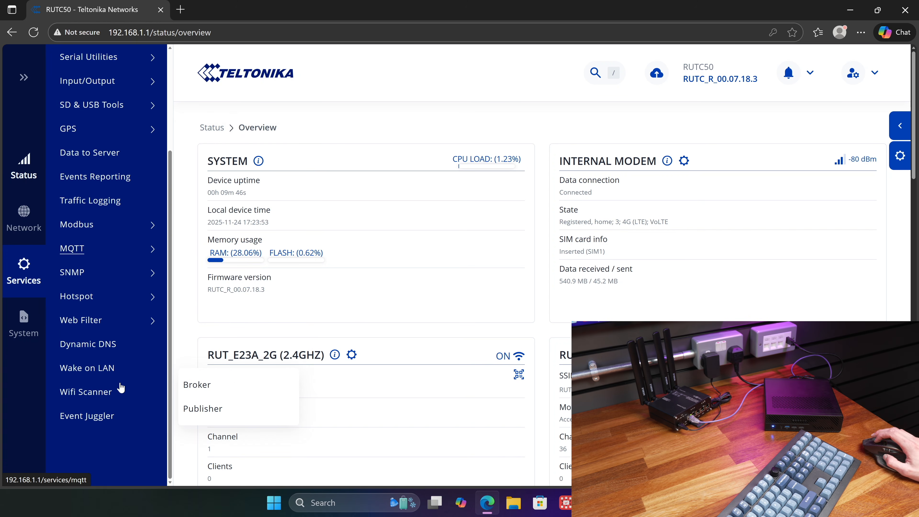
pyautogui.scroll(3, 116, 286)
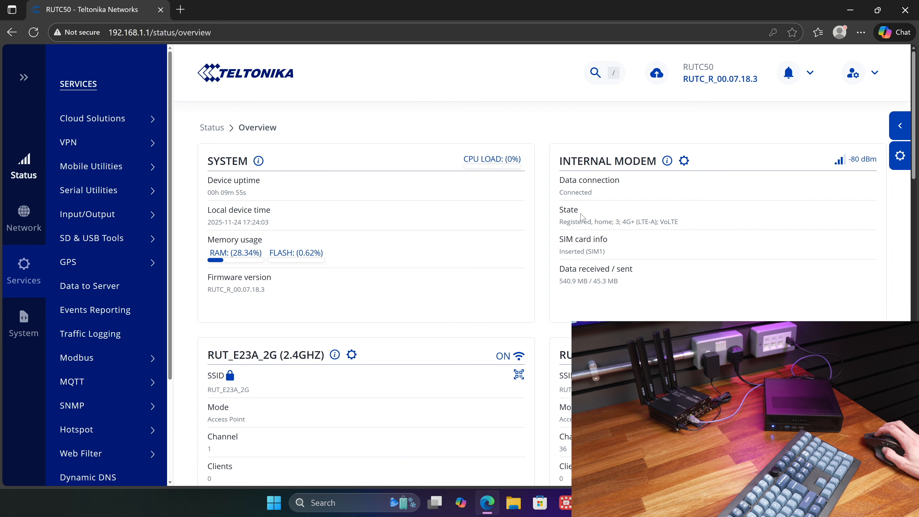
# - Examine the internal modem's state and the 2.4 GHz, 5 GHz, LAN and WAN cards on the status overview
pyautogui.moveTo(559, 221); pyautogui.dragTo(647, 225)
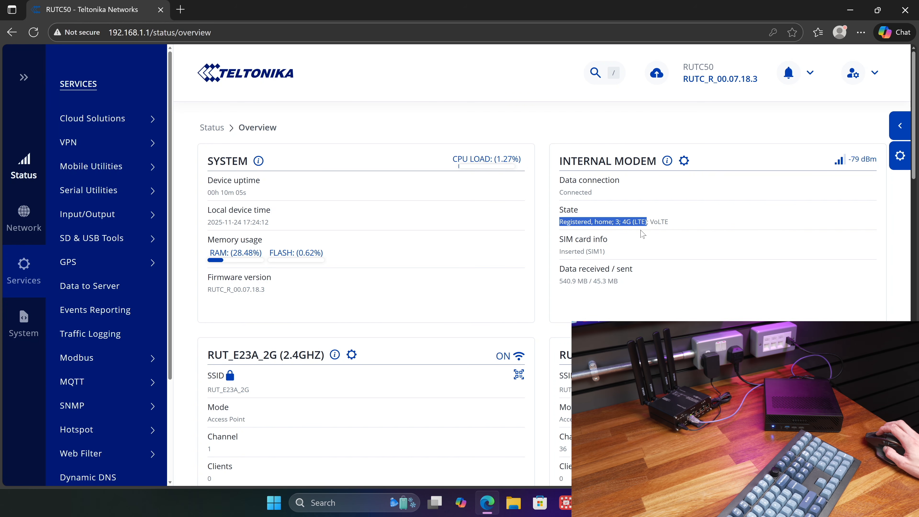
pyautogui.click(639, 228)
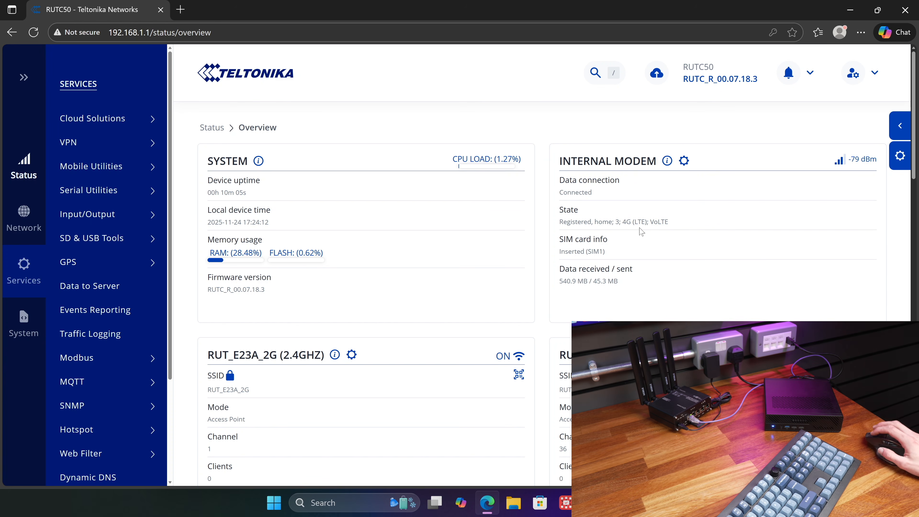
pyautogui.scroll(-5, 636, 240)
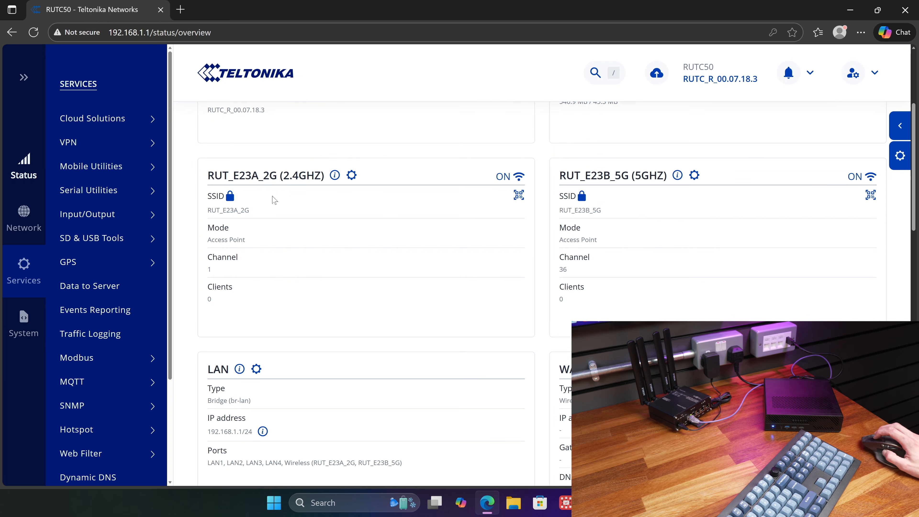
pyautogui.scroll(-8, 397, 241)
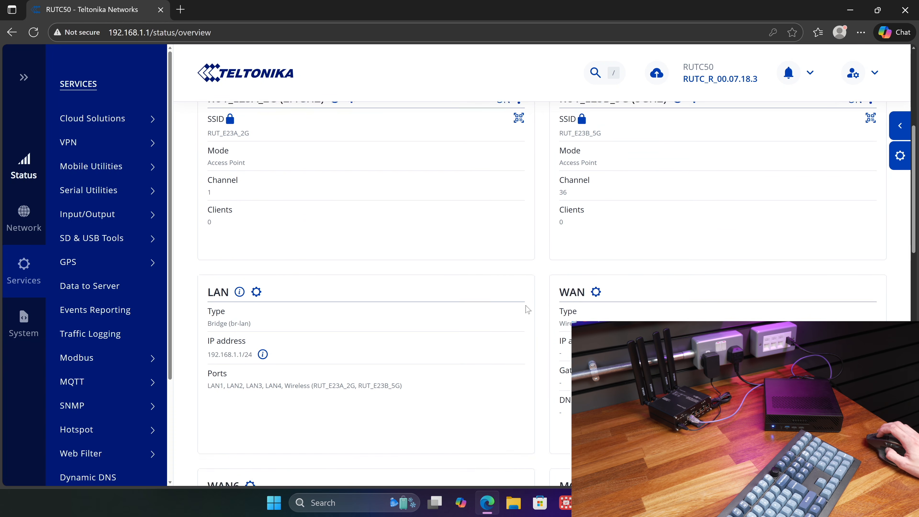
pyautogui.scroll(-10, 544, 288)
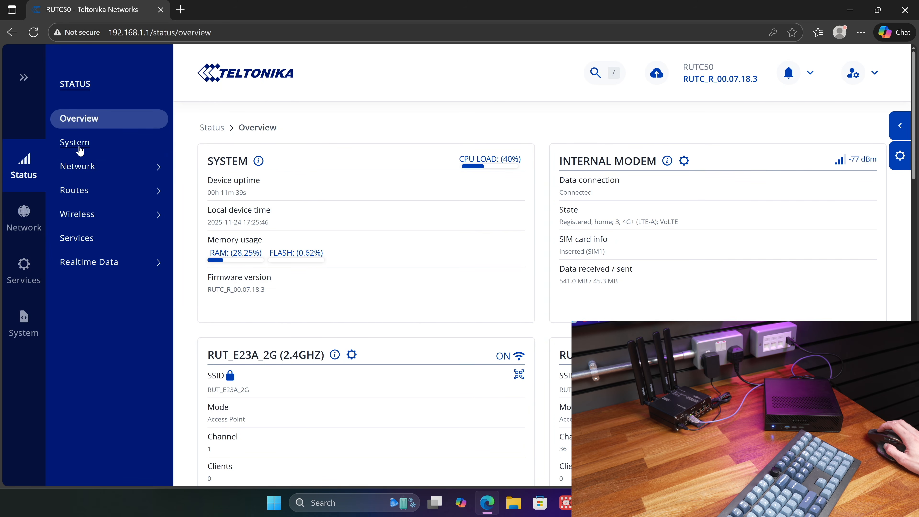
# - Open the mobile network status page and examine its SIM, connection, data transmission and band details
pyautogui.moveTo(103, 167)
pyautogui.click(203, 169)
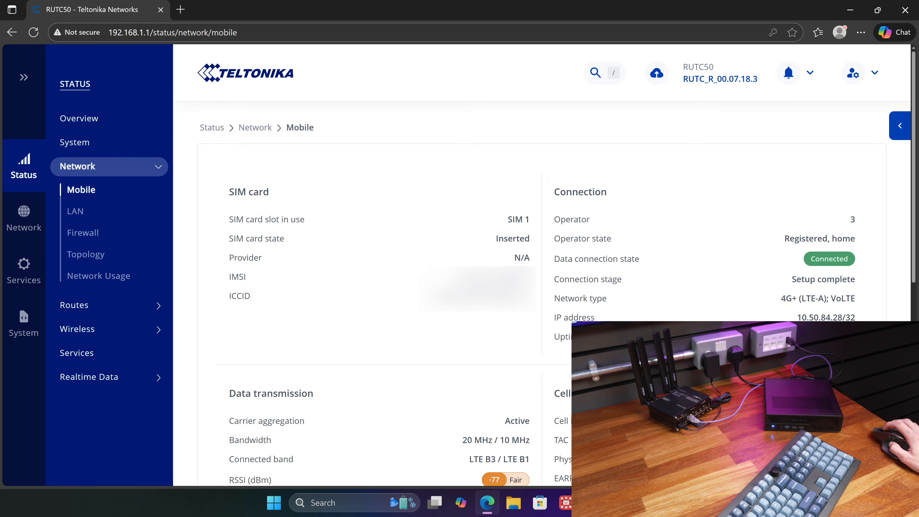
pyautogui.scroll(-5, 746, 270)
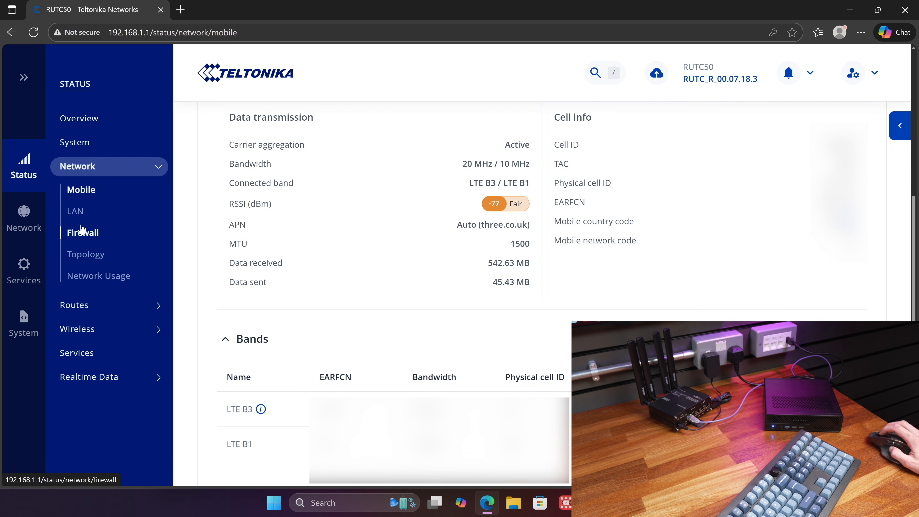
# - Open the general mobile network settings and review SIM1's management and APN configuration
pyautogui.click(24, 212)
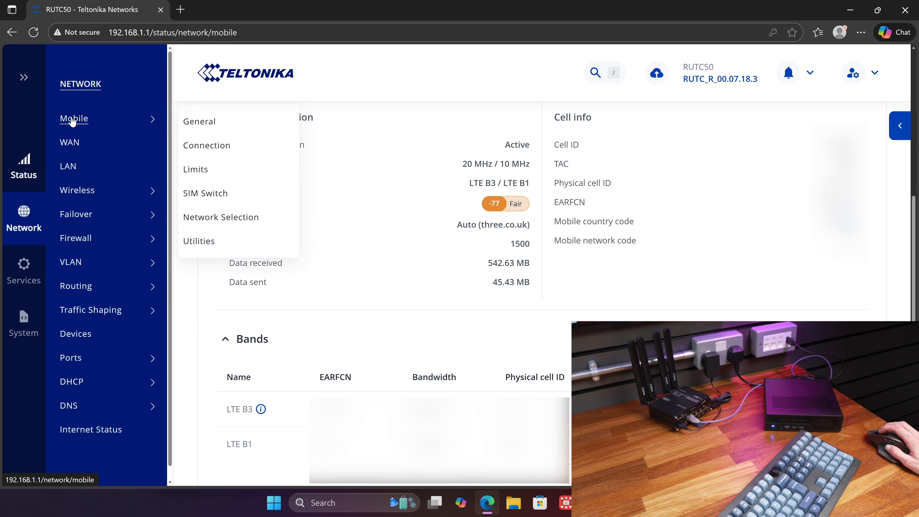
pyautogui.click(195, 125)
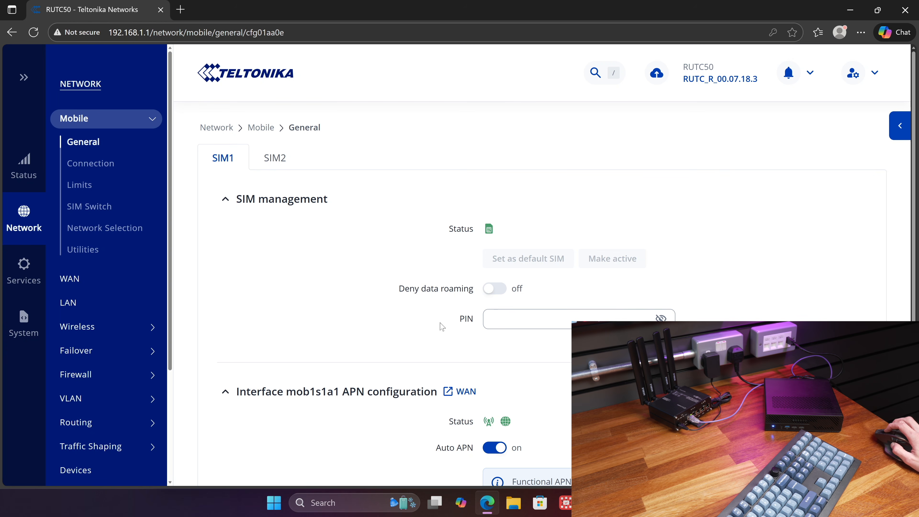
pyautogui.scroll(-4, 564, 372)
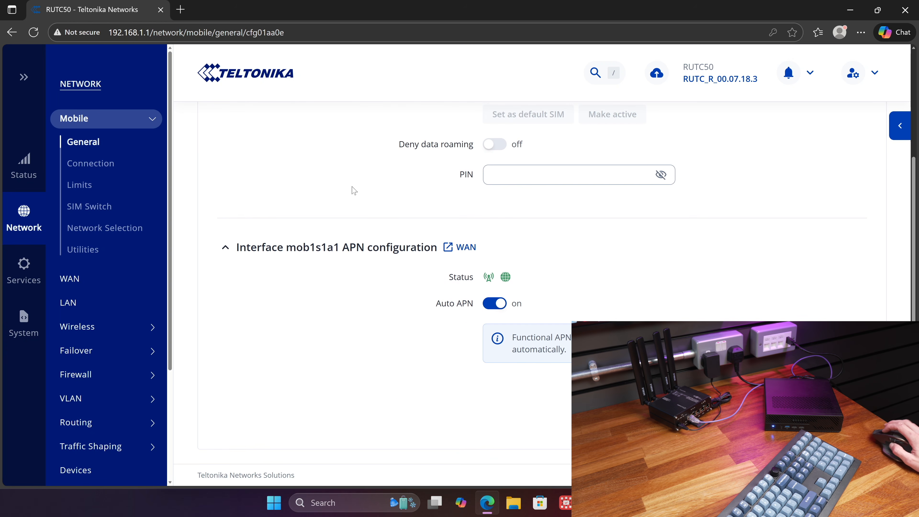
pyautogui.scroll(4, 413, 209)
# - Review SIM1's mobile connection and low signal reconnect settings, and open the mobile data limits page
pyautogui.click(103, 164)
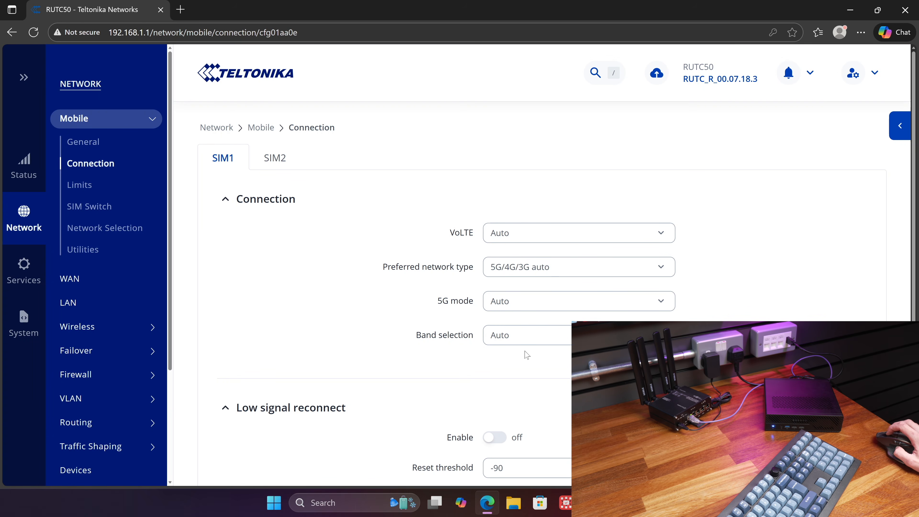
pyautogui.scroll(-3, 550, 361)
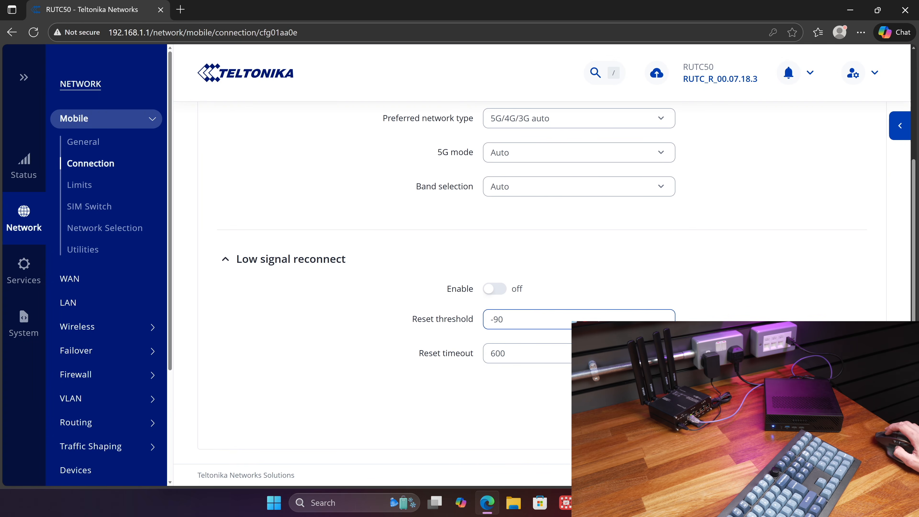
pyautogui.click(104, 183)
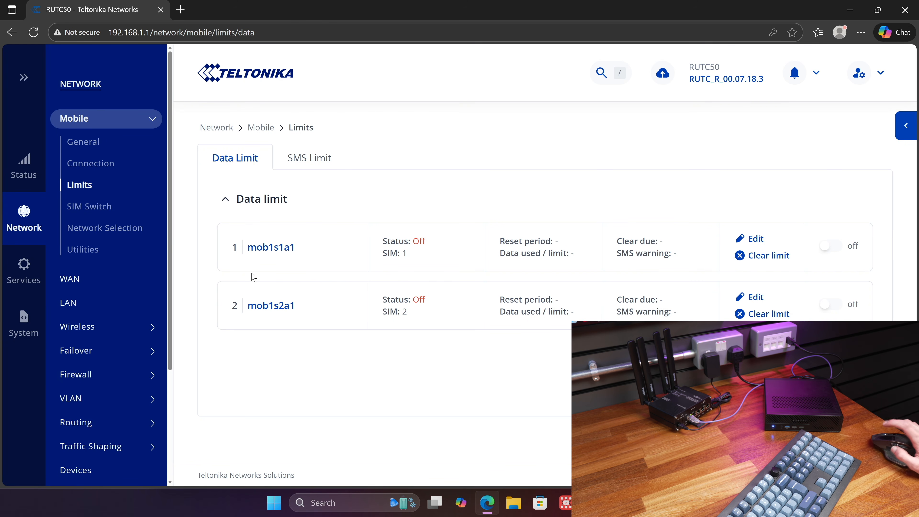
# - Review SIM1's switch conditions on the SIM Switch page, close that configuration and open the Network Selection page
pyautogui.click(84, 209)
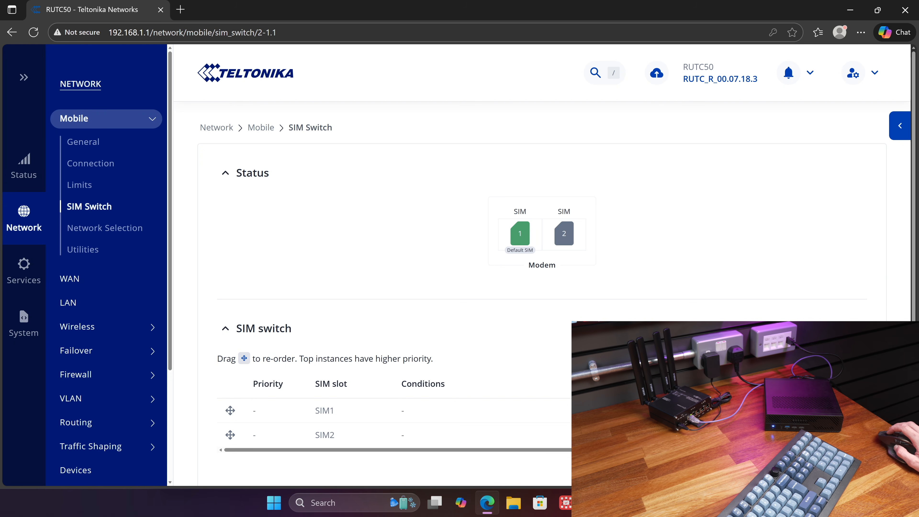
pyautogui.moveTo(669, 450); pyautogui.dragTo(734, 449)
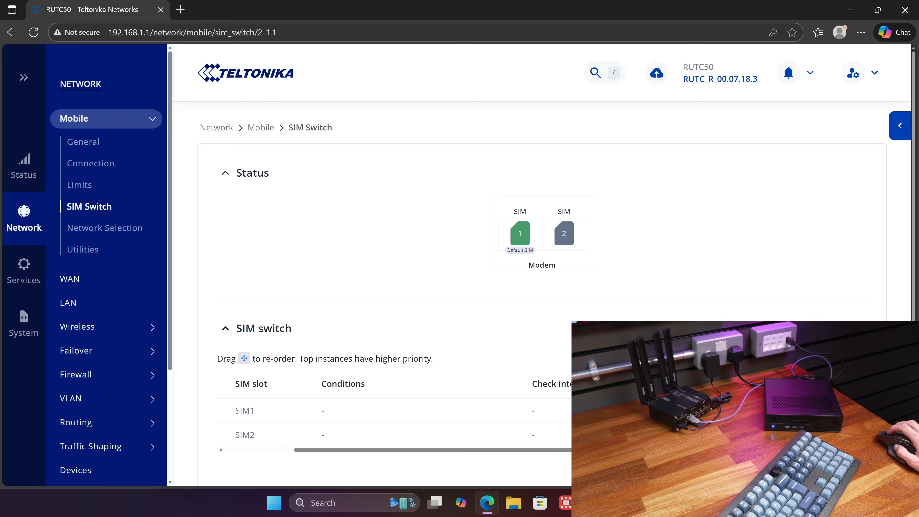
pyautogui.click(842, 410)
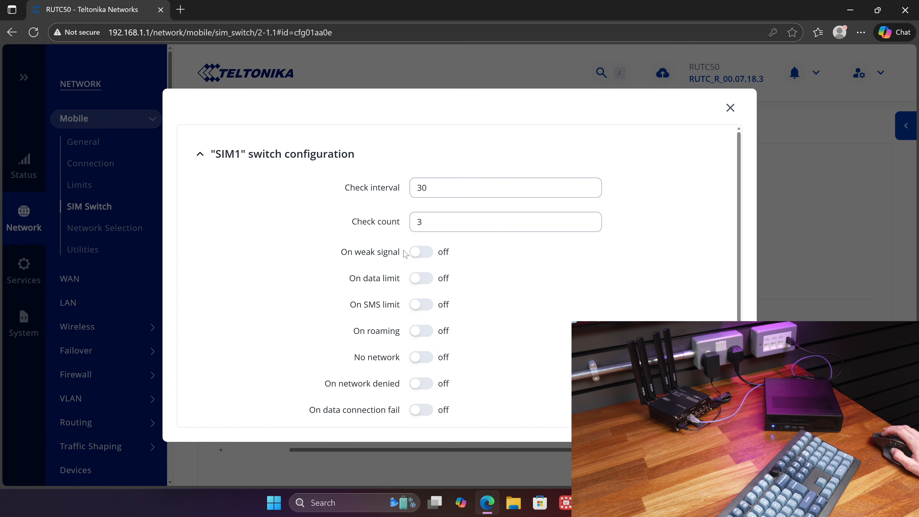
pyautogui.moveTo(372, 305)
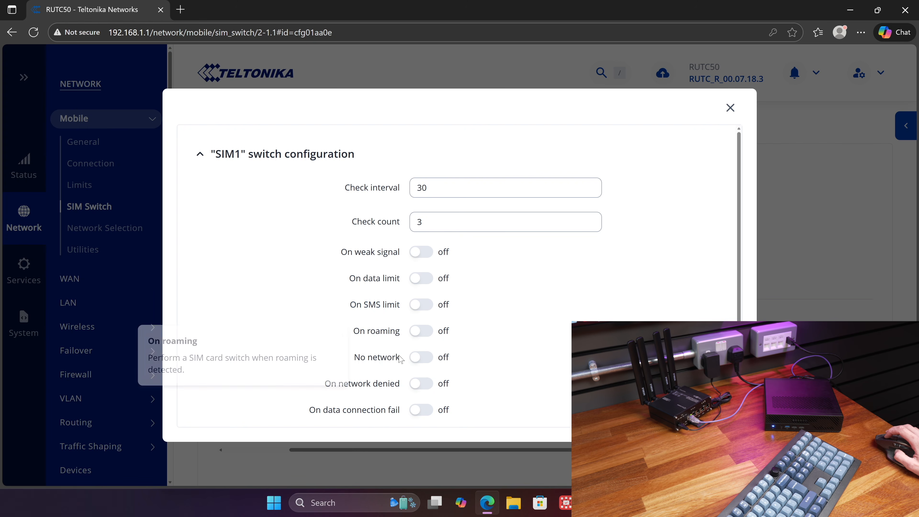
pyautogui.scroll(-3, 402, 406)
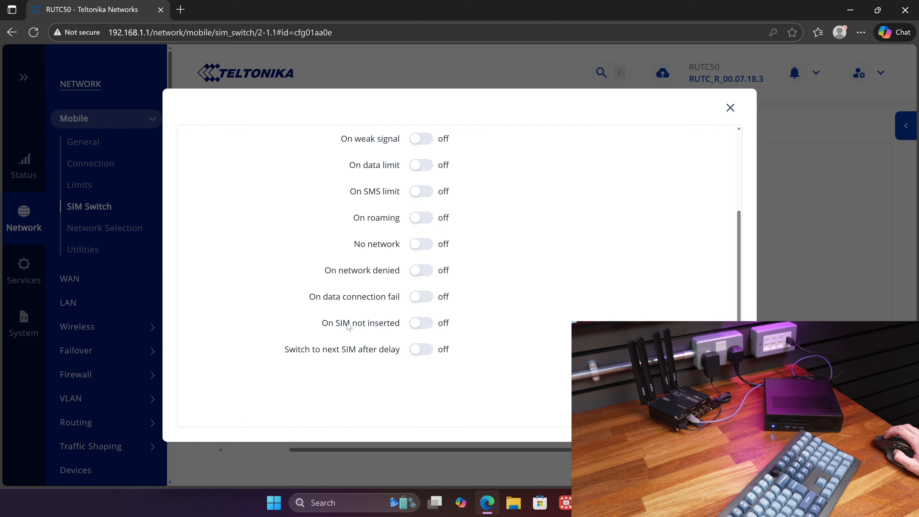
pyautogui.click(831, 221)
pyautogui.click(590, 299)
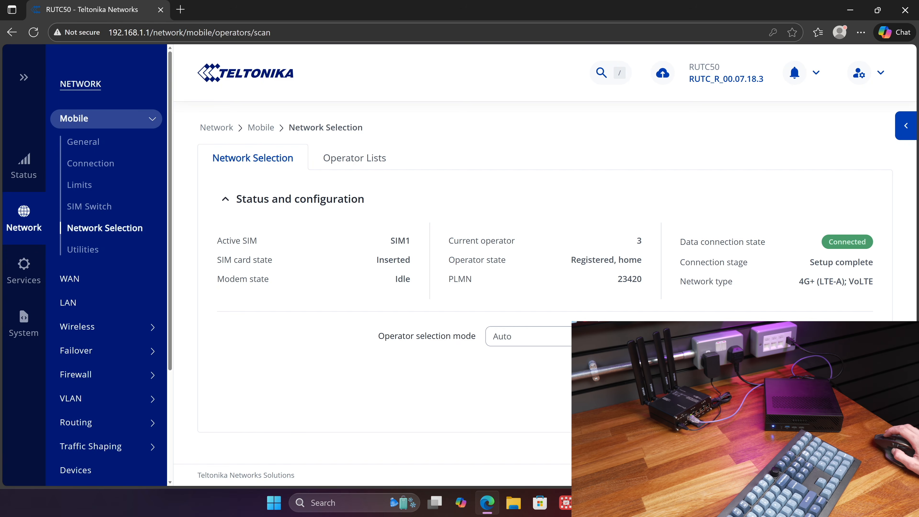
# - Open the mobile Utilities page and review its SIM1 PIN management, modem configuration and USSD sections
pyautogui.click(77, 251)
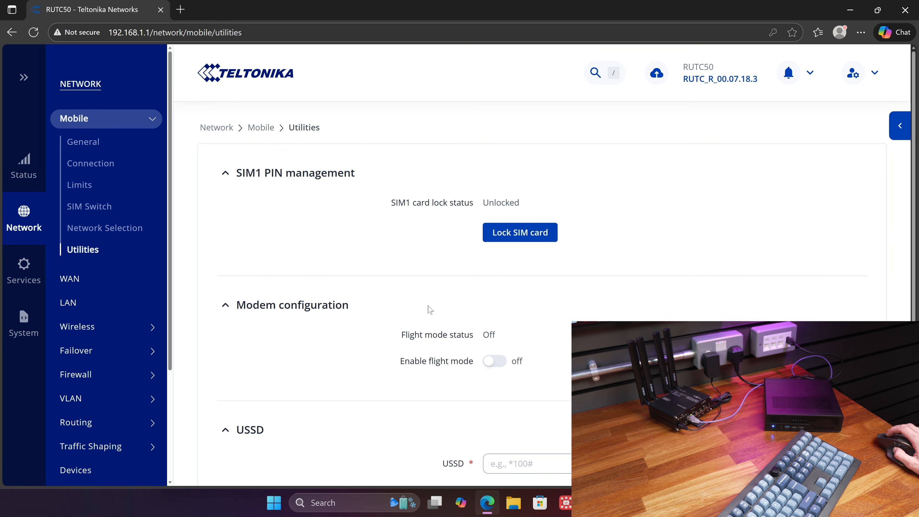
pyautogui.scroll(-5, 477, 356)
pyautogui.scroll(3, 549, 205)
pyautogui.scroll(-3, 549, 205)
pyautogui.moveTo(245, 250)
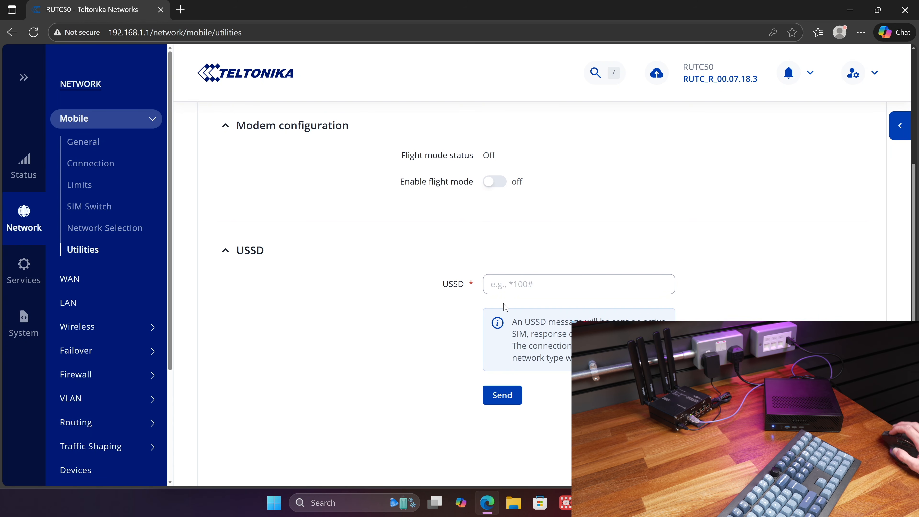
pyautogui.click(505, 286)
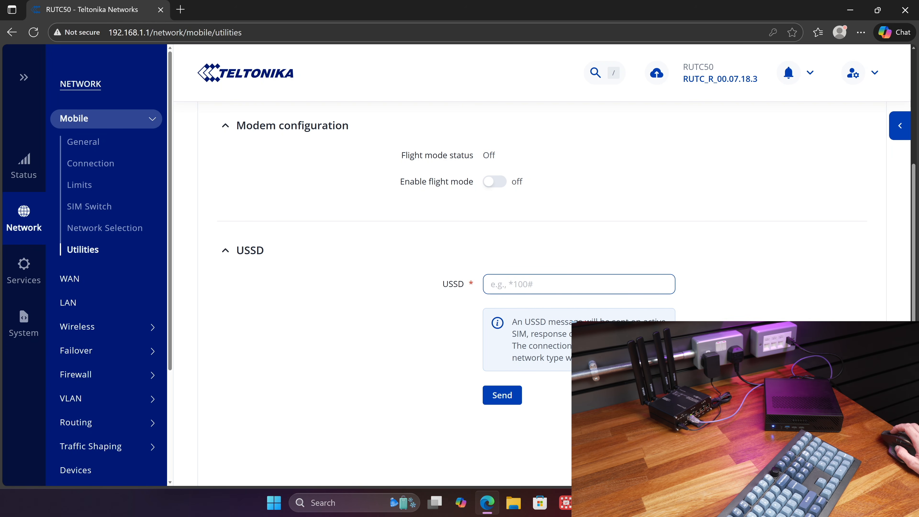
pyautogui.scroll(5, 597, 199)
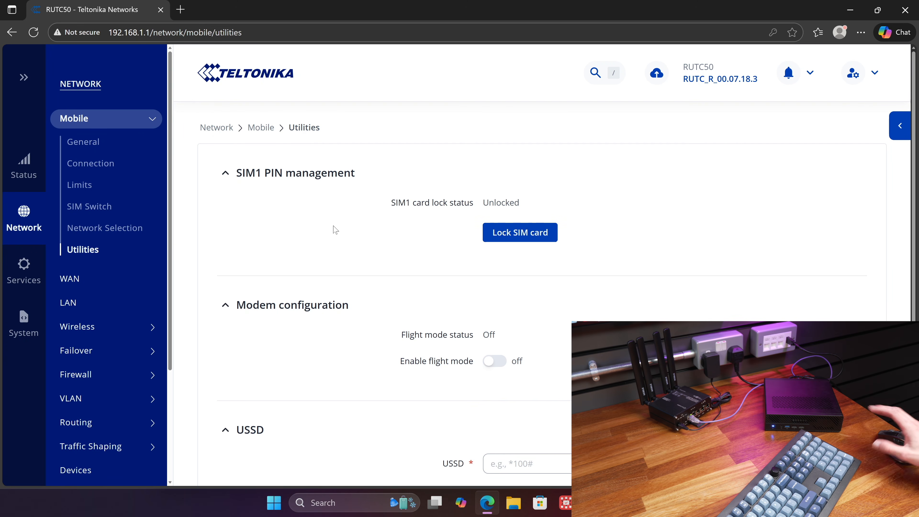
# - Open the WAN interfaces page and examine the IP address of the running SIM 1 mobile interface
pyautogui.click(81, 287)
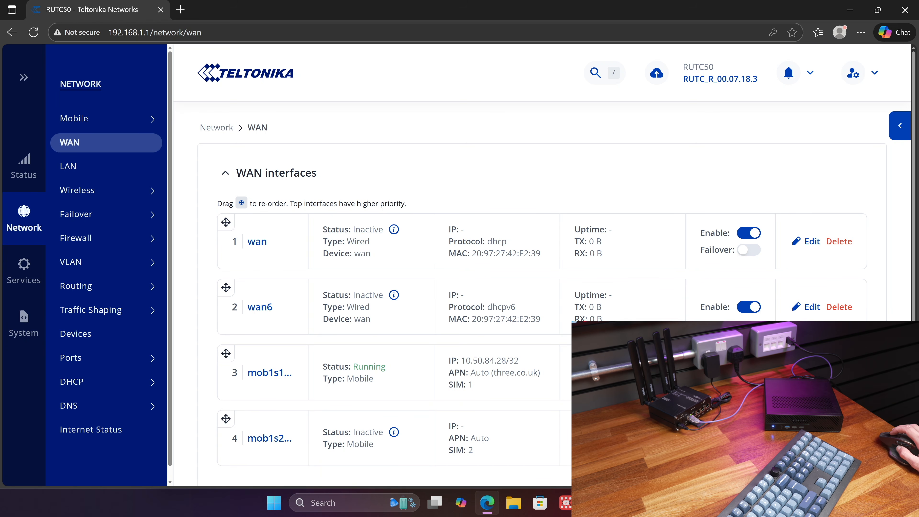
pyautogui.moveTo(448, 361); pyautogui.dragTo(519, 361)
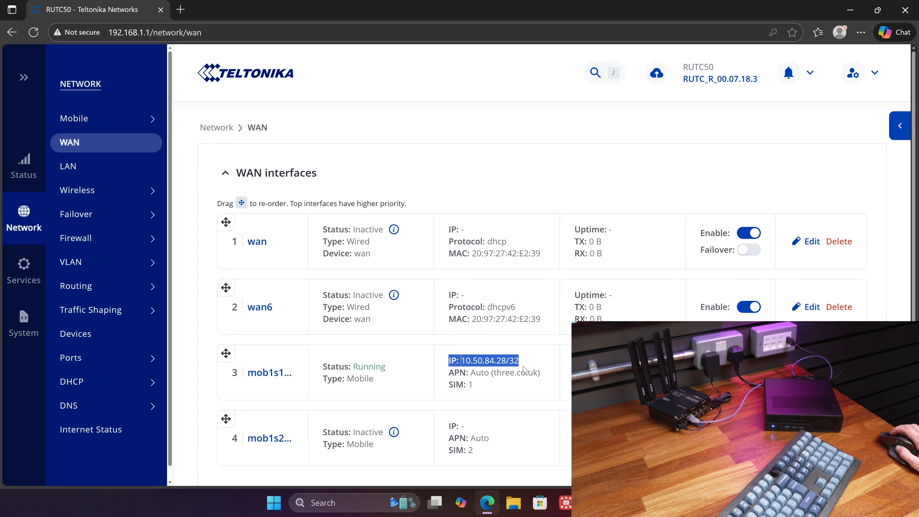
pyautogui.click(525, 387)
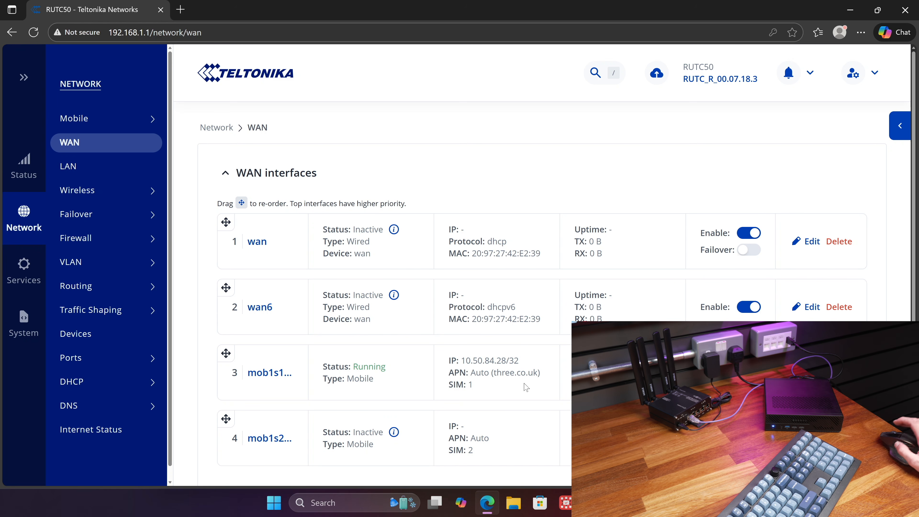
# - Examine the IP address and the automatically assigned APN of the running SIM 1 mobile interface
pyautogui.moveTo(450, 362); pyautogui.dragTo(522, 366)
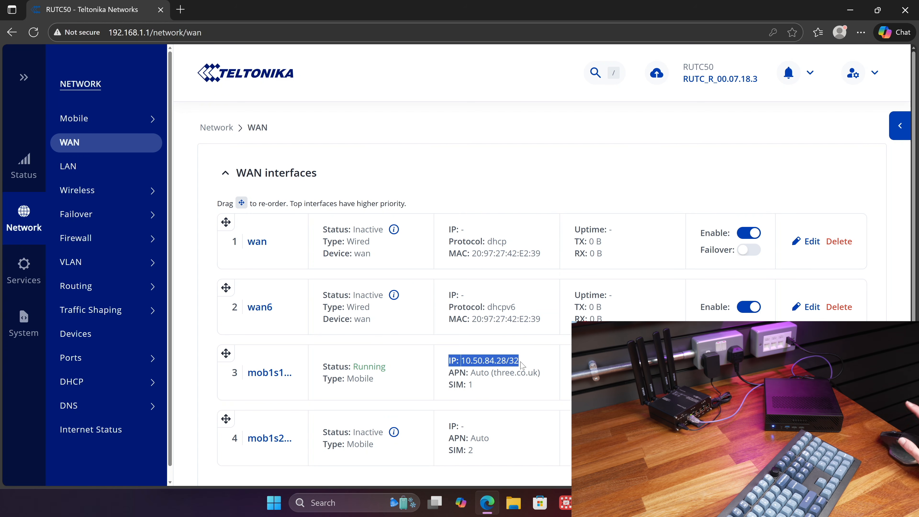
pyautogui.click(460, 360)
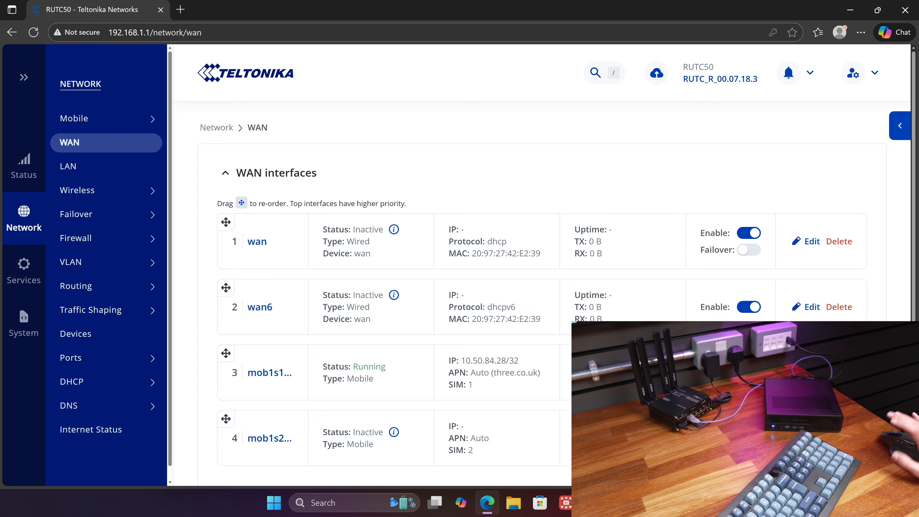
pyautogui.moveTo(462, 362); pyautogui.dragTo(524, 363)
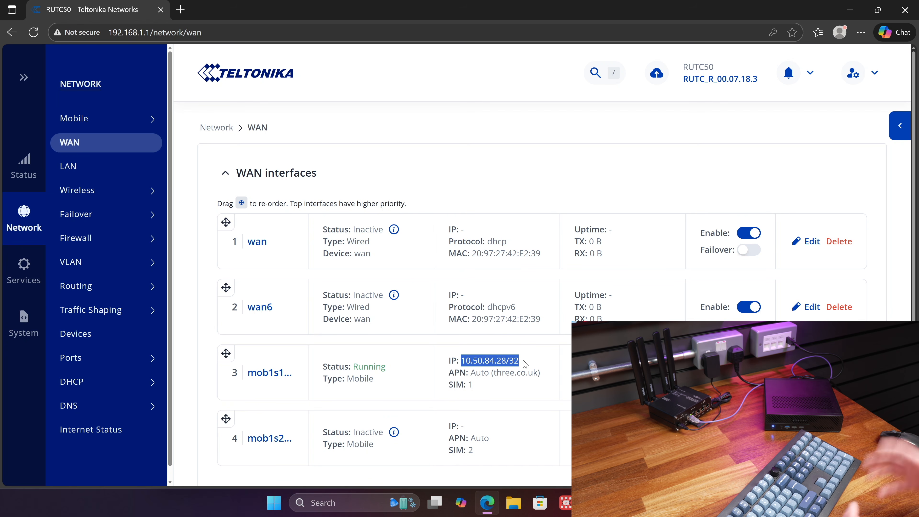
pyautogui.click(472, 351)
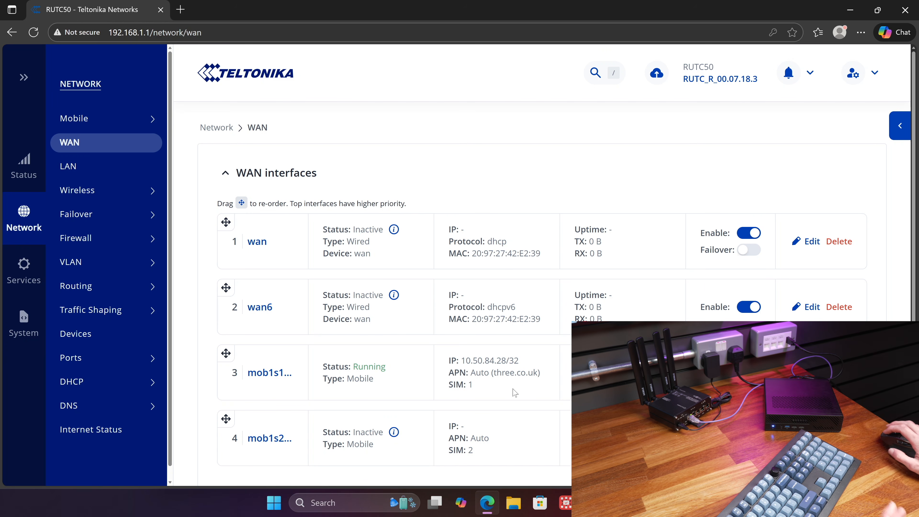
pyautogui.doubleClick(488, 361)
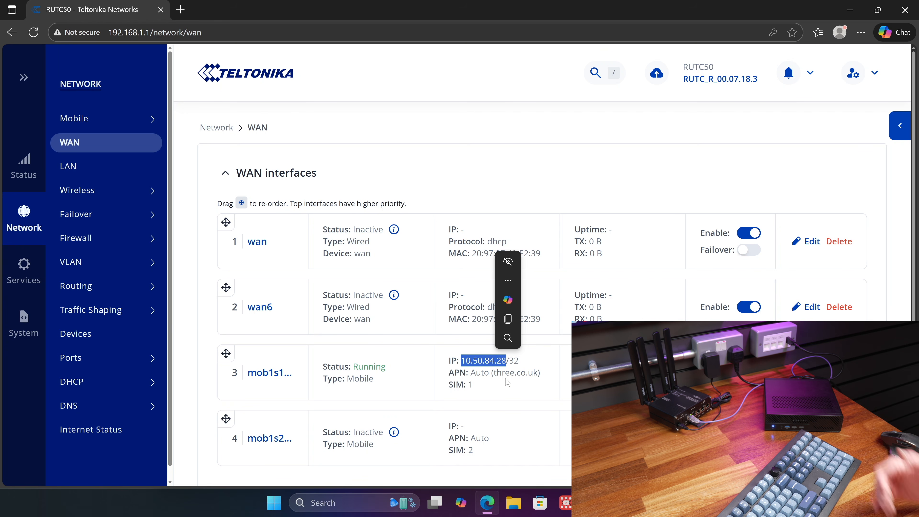
pyautogui.doubleClick(481, 373)
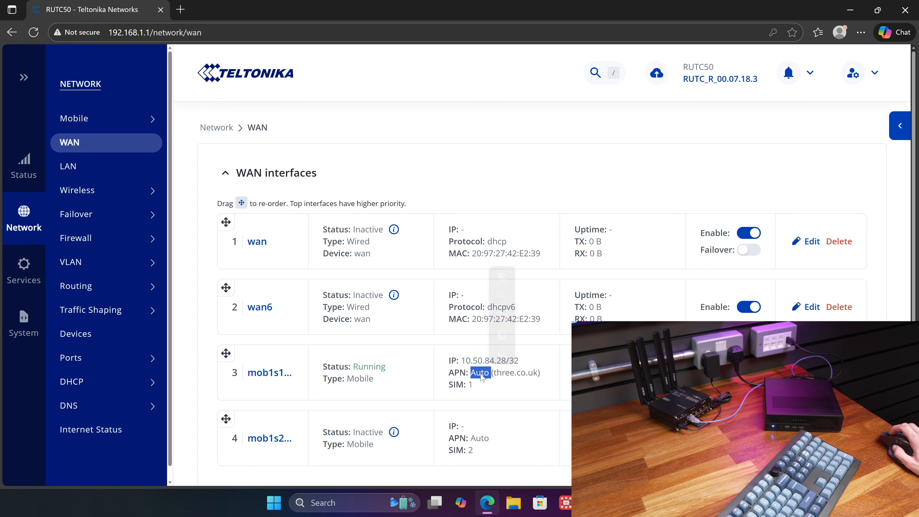
pyautogui.doubleClick(529, 375)
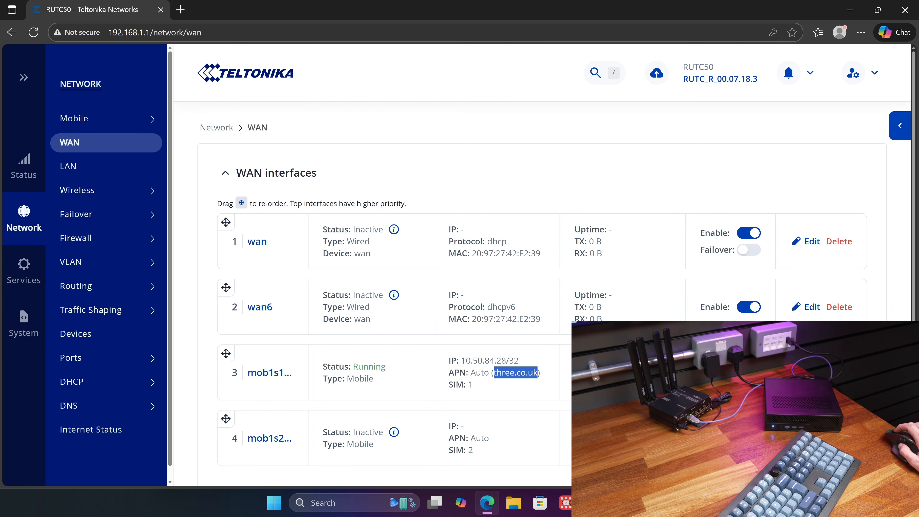
# - Edit the SIM 1 mobile interface to turn off Auto APN, add the custom APN 3internet and apply the configuration
pyautogui.click(811, 372)
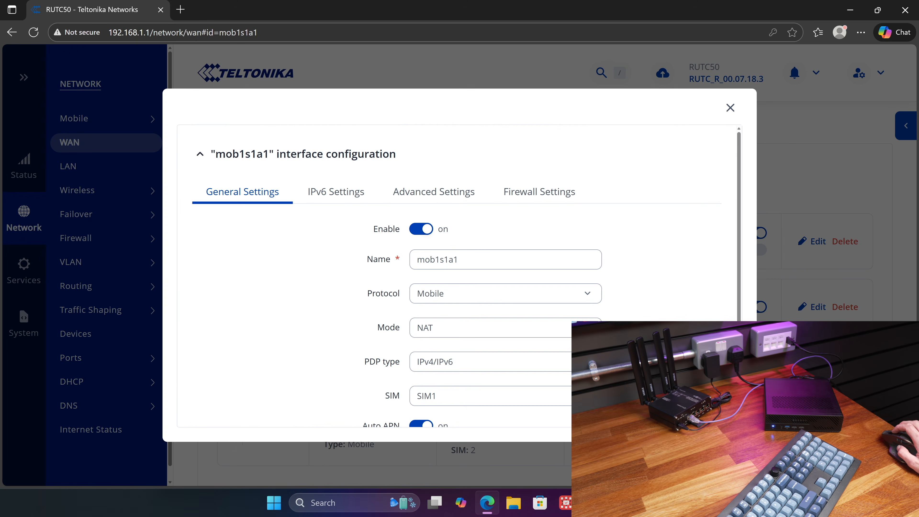
pyautogui.scroll(-3, 457, 275)
pyautogui.click(419, 311)
pyautogui.click(432, 338)
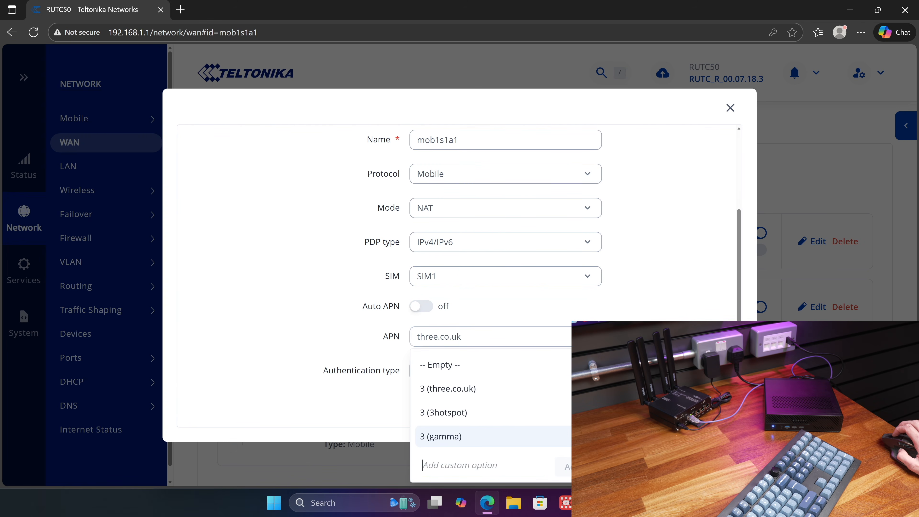
pyautogui.click(470, 465)
pyautogui.write('3internet')
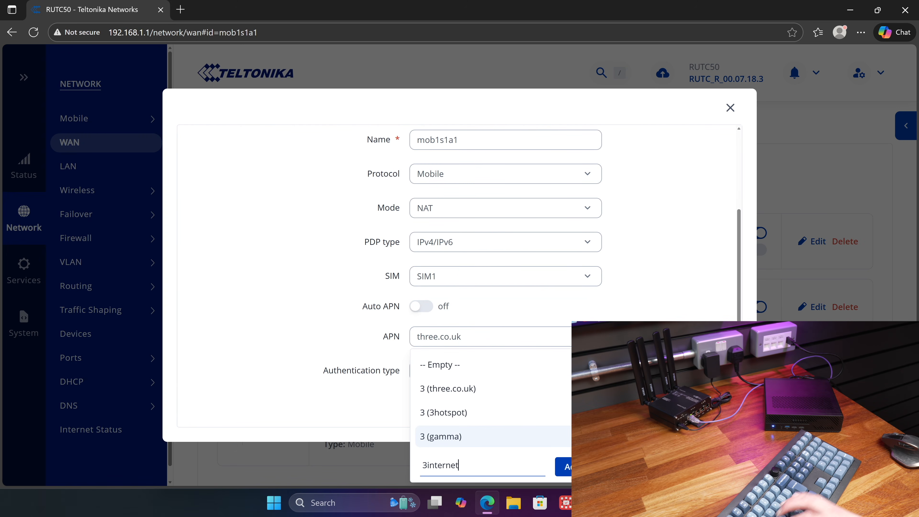
pyautogui.click(572, 466)
pyautogui.click(705, 405)
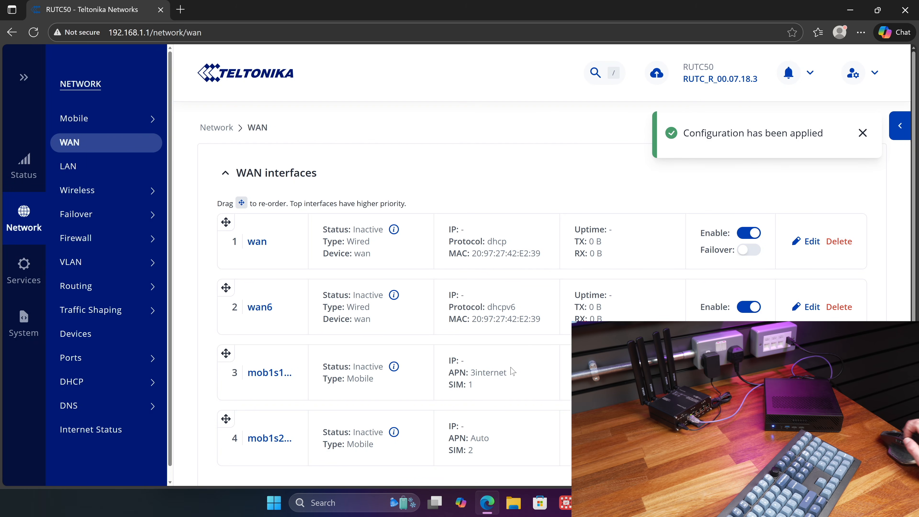
# - Check the SIM 1 mobile interface's APN and examine the IP address it receives on reconnecting
pyautogui.moveTo(470, 372); pyautogui.dragTo(500, 373)
pyautogui.click(501, 374)
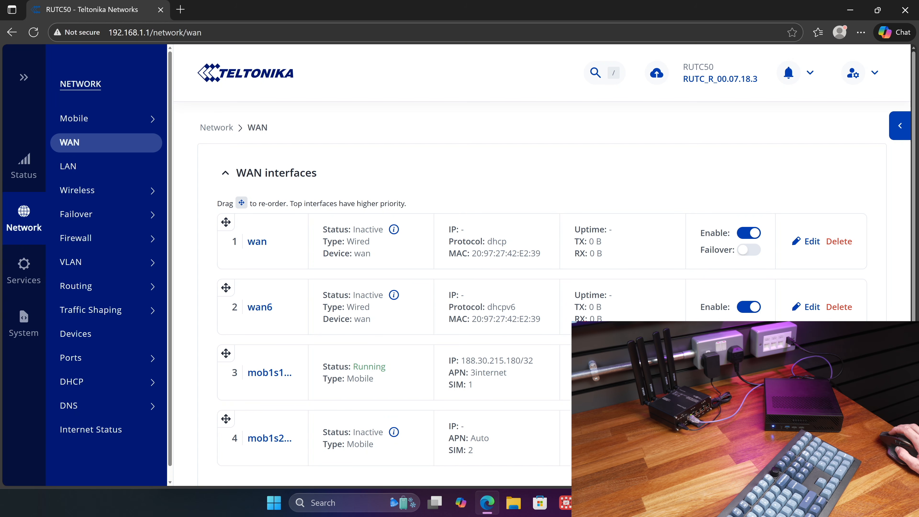
pyautogui.moveTo(461, 361); pyautogui.dragTo(520, 361)
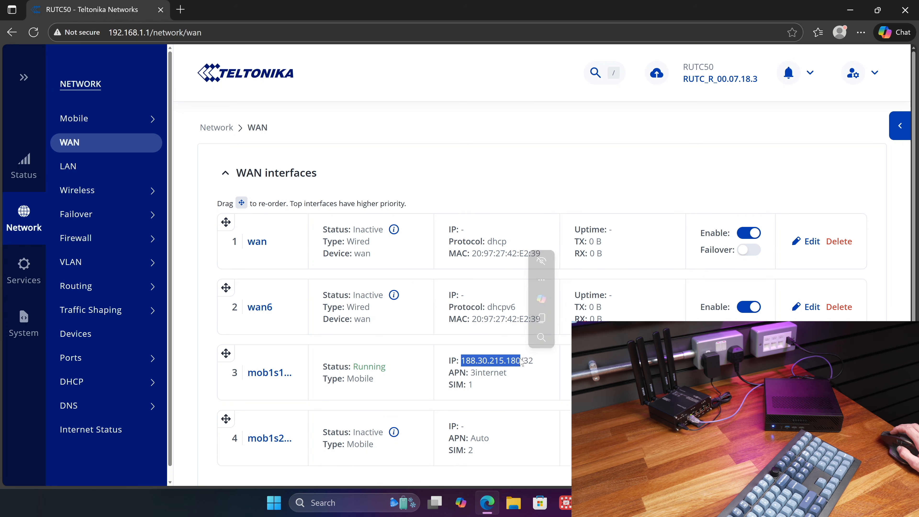
pyautogui.click(525, 382)
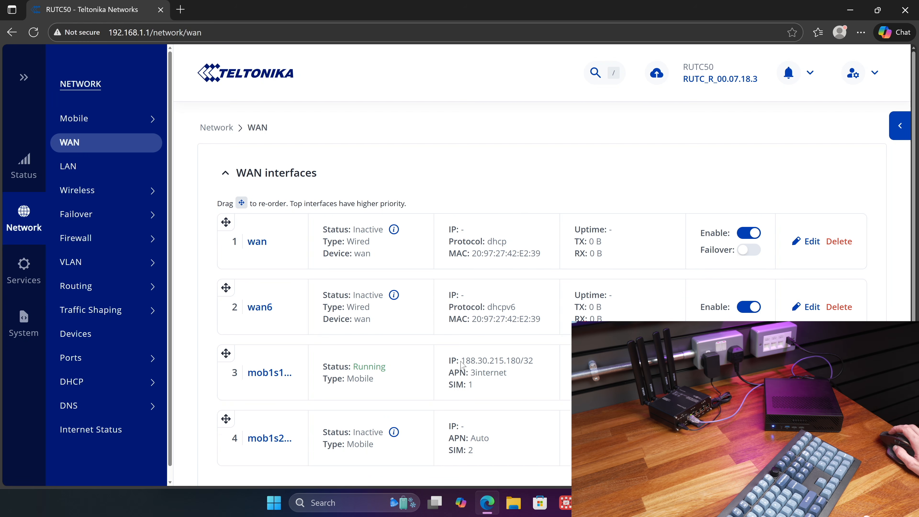
pyautogui.moveTo(462, 364); pyautogui.dragTo(547, 370)
pyautogui.click(533, 394)
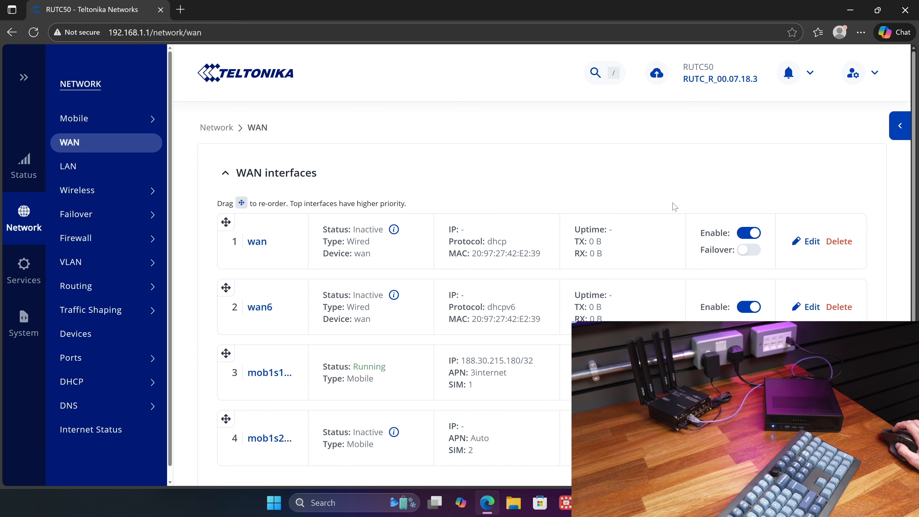
# - Check the PC's IPv4 address in the Ethernet 2 connection details and compare it with the SIM 1 mobile interface's IP address
pyautogui.moveTo(645, 502)
pyautogui.click(705, 440)
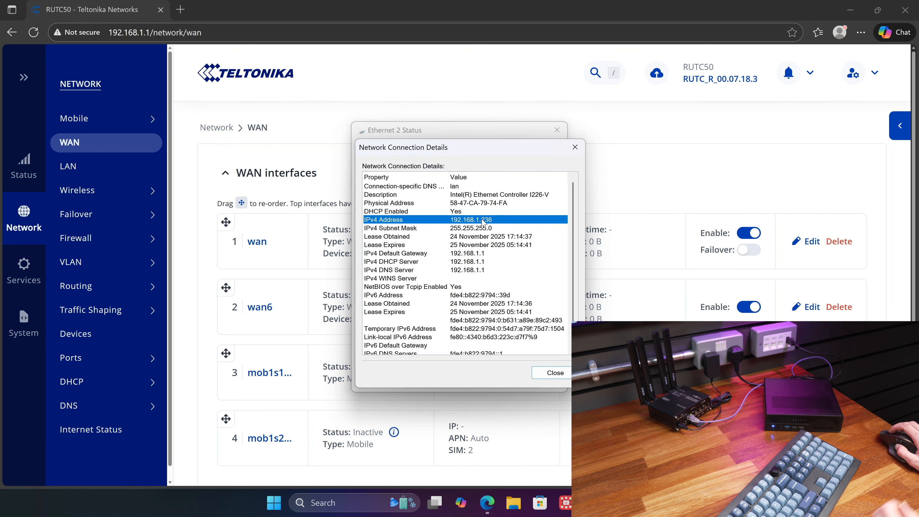
pyautogui.click(629, 178)
pyautogui.moveTo(461, 360); pyautogui.dragTo(535, 373)
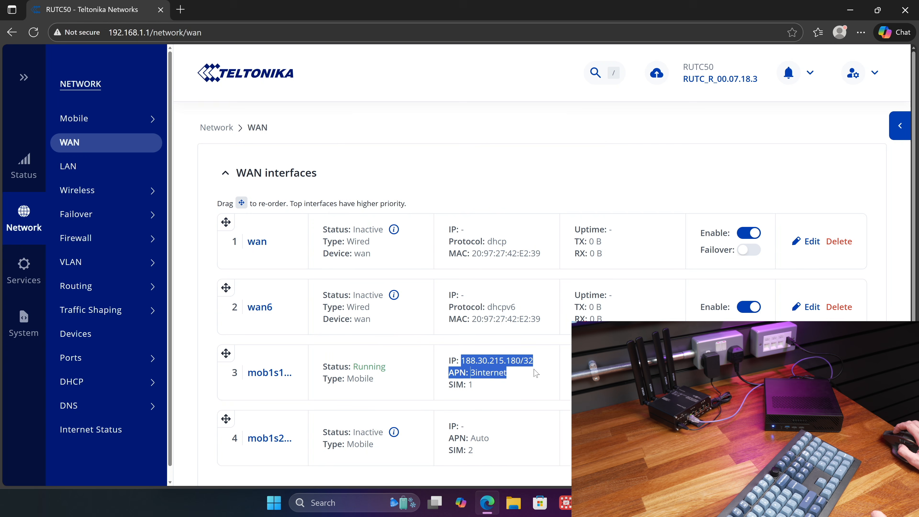
pyautogui.click(535, 380)
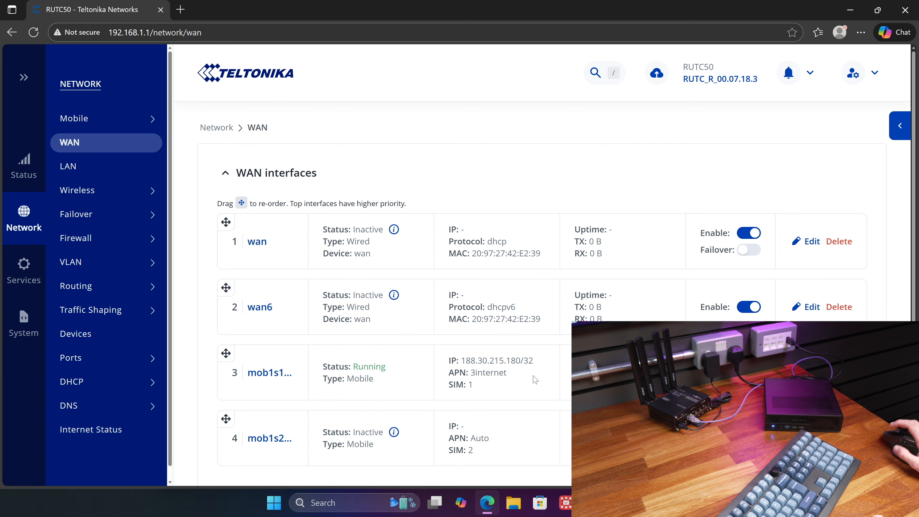
# - Open the mob1s1a1 interface configuration and change its mode to Bridge
pyautogui.click(811, 372)
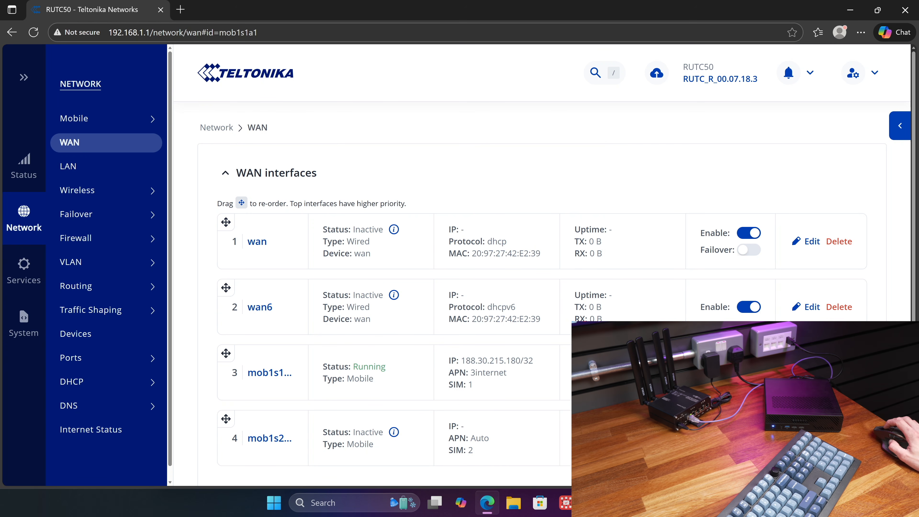
pyautogui.scroll(-3, 633, 287)
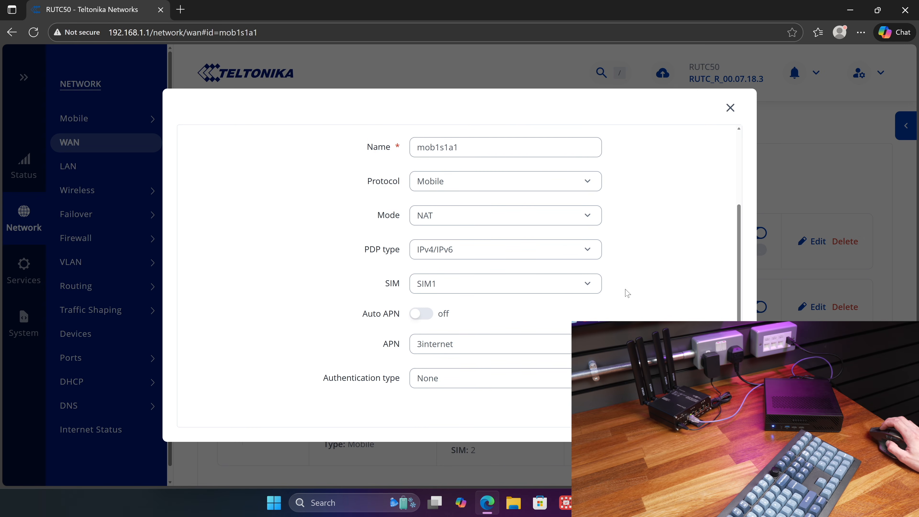
pyautogui.click(433, 212)
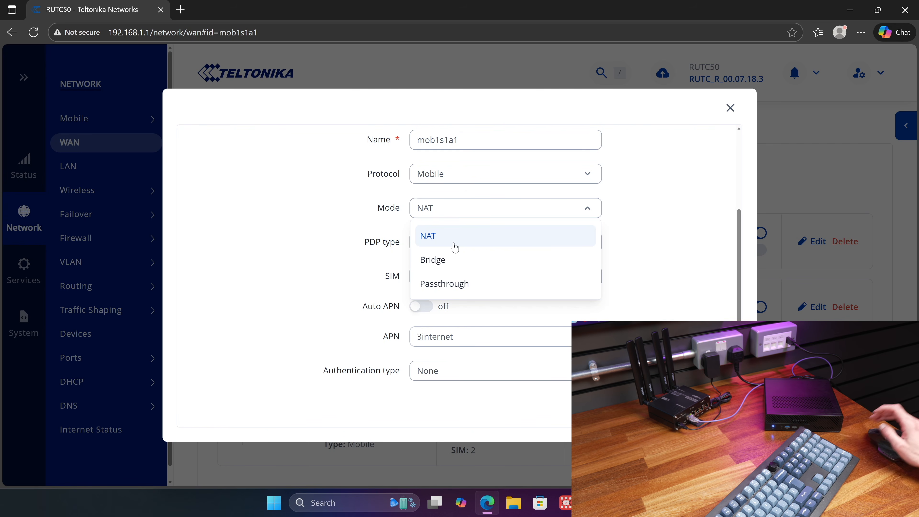
pyautogui.click(457, 261)
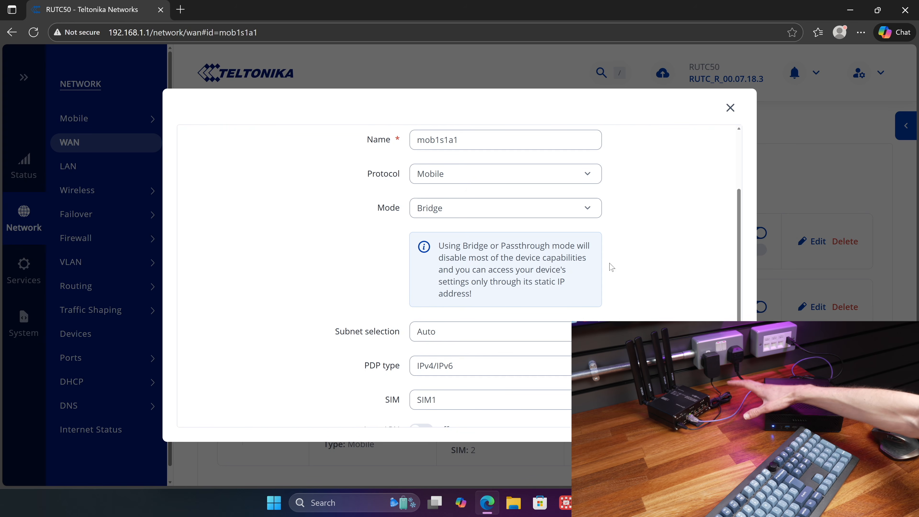
# - Try Passthrough mode on the mob1s1a1 interface and set the mode back to Bridge
pyautogui.click(506, 212)
pyautogui.click(492, 284)
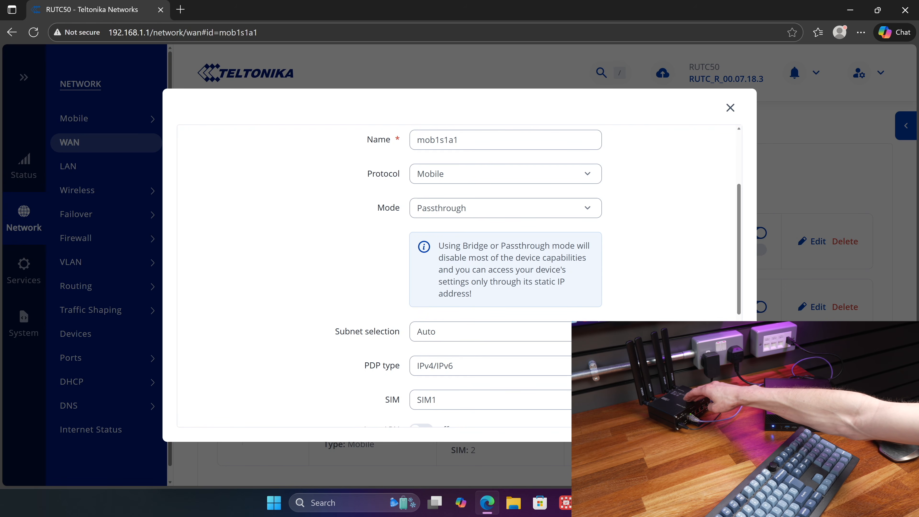
pyautogui.click(436, 212)
pyautogui.click(439, 261)
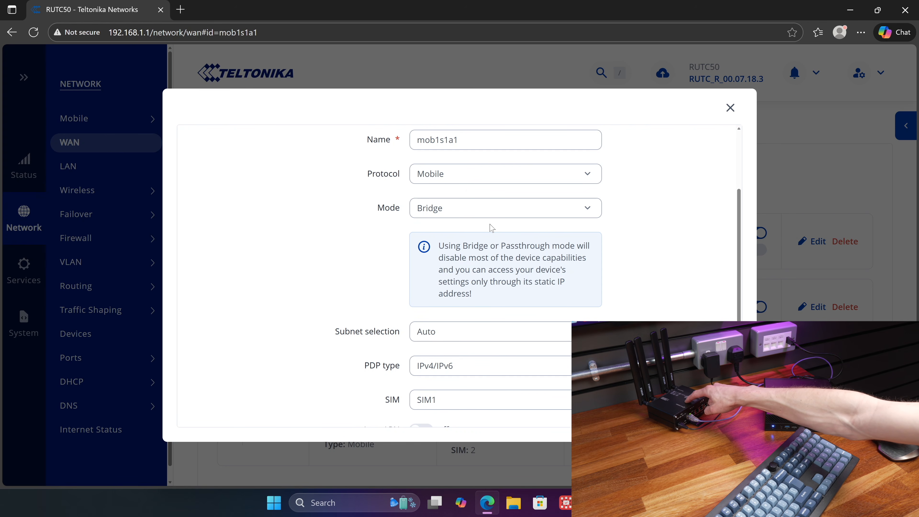
# - Review the remaining Bridge mode settings, leave the MAC address empty and apply the mob1s1a1 configuration
pyautogui.scroll(-5, 460, 275)
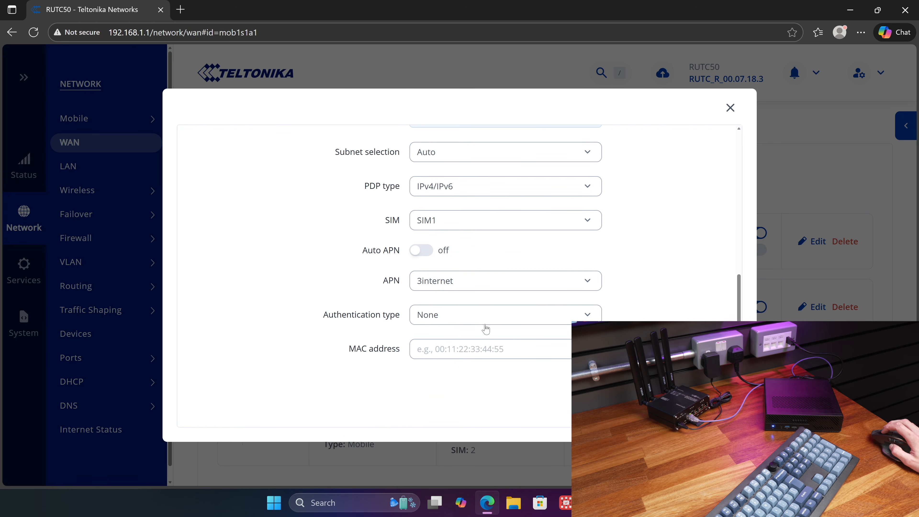
pyautogui.click(428, 342)
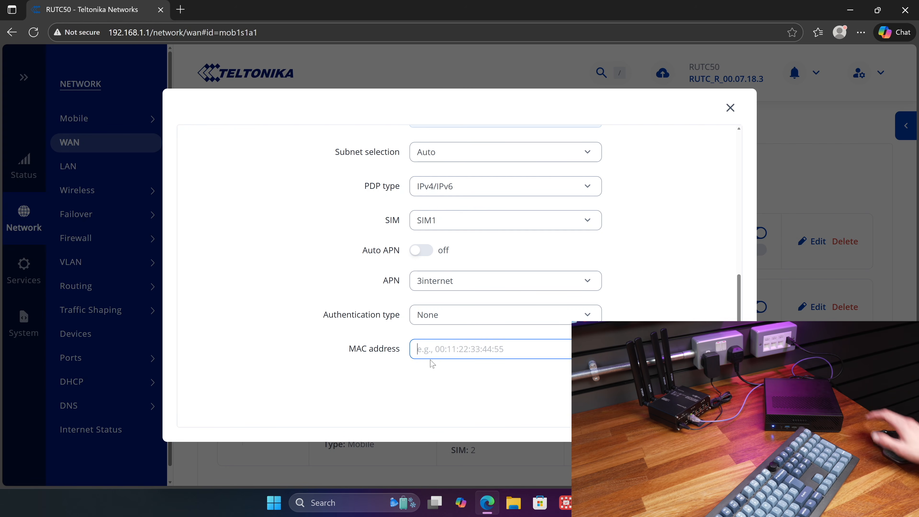
pyautogui.click(698, 403)
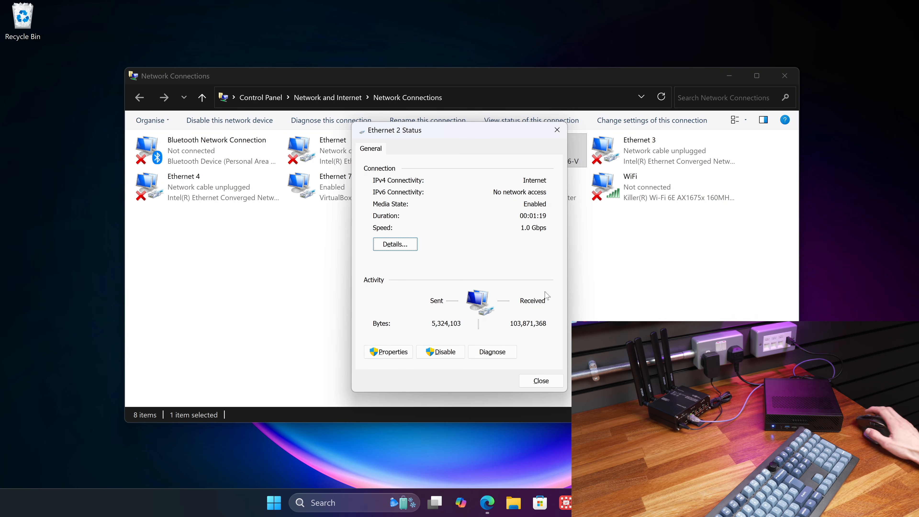
# - Open the Ethernet 2 network connection details and examine the PC's IPv4 address
pyautogui.click(395, 243)
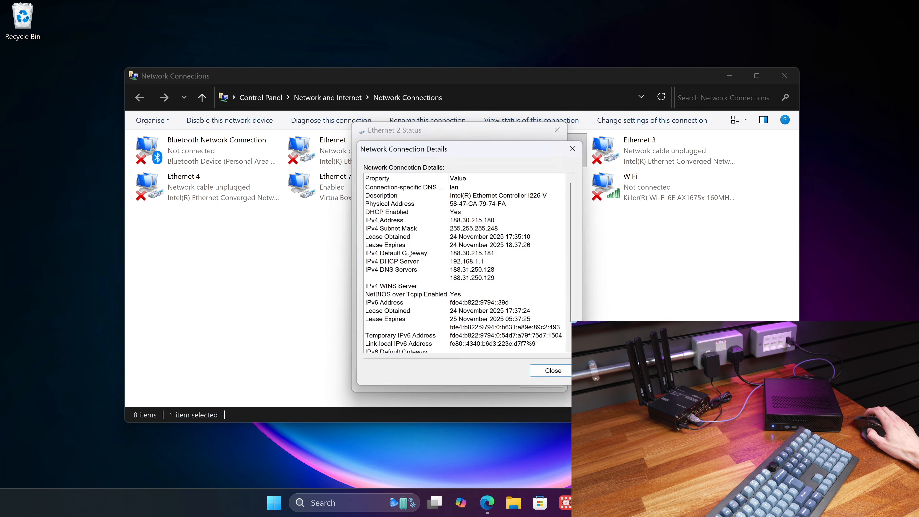
pyautogui.click(462, 222)
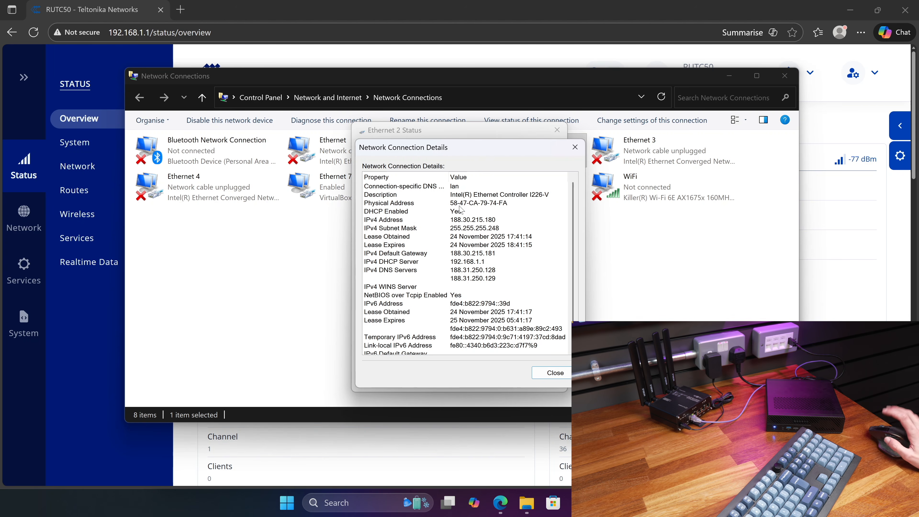
# - Return to the router's web interface and check its management address and the available Network status pages
pyautogui.click(230, 54)
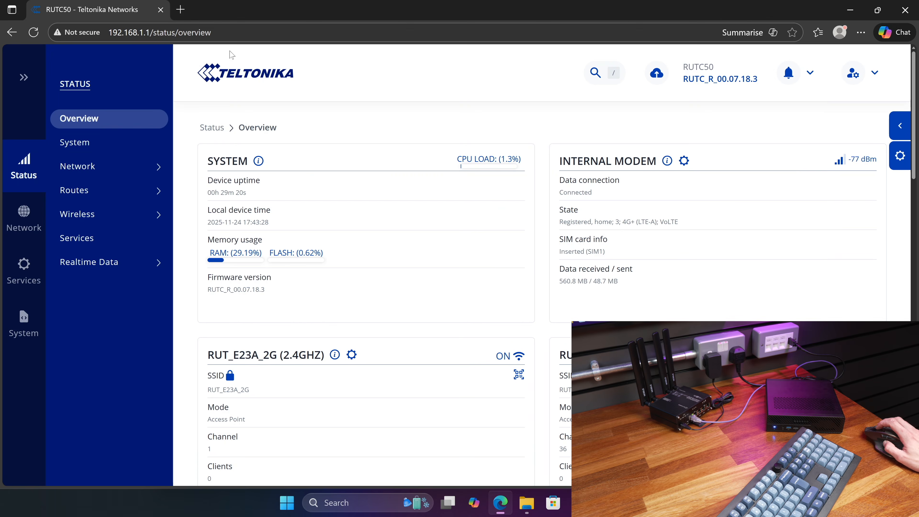
pyautogui.moveTo(151, 32); pyautogui.dragTo(112, 32)
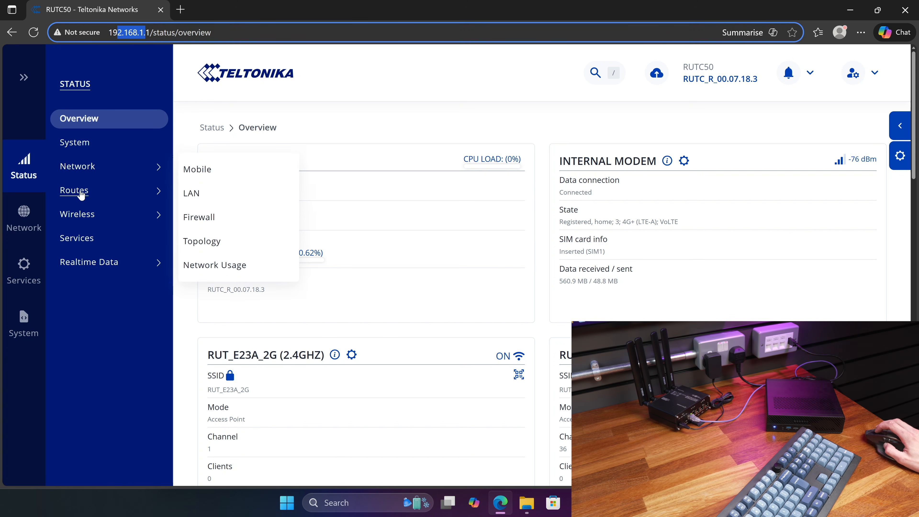
pyautogui.moveTo(109, 166)
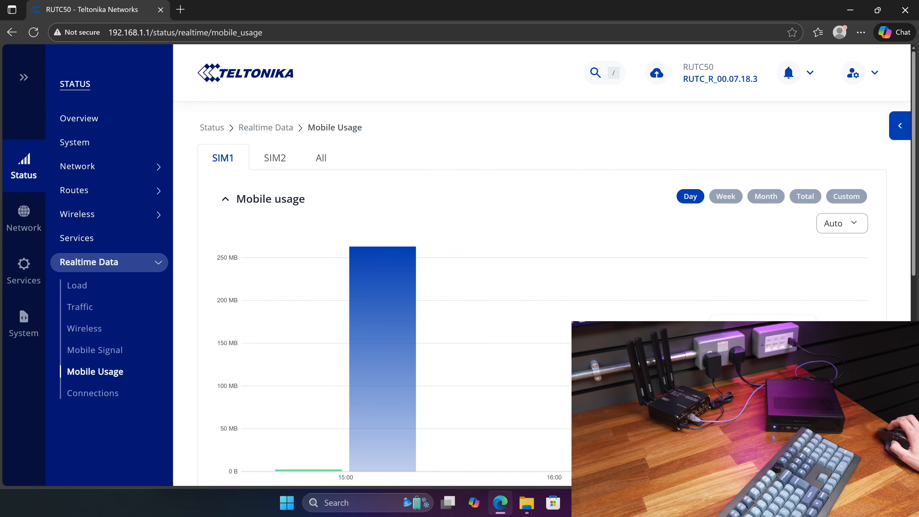
# - Review SIM1's daily usage graph and totals on the Mobile Usage page, and return to the status overview
pyautogui.scroll(-5, 795, 254)
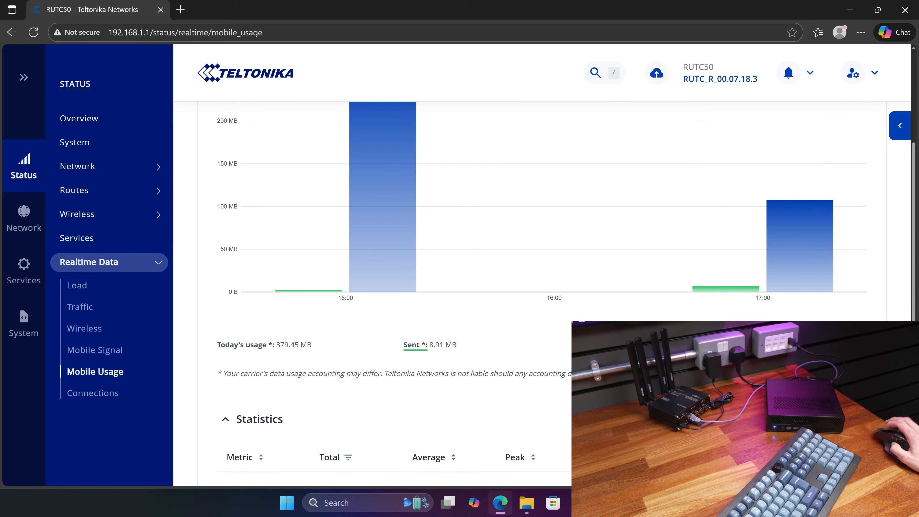
pyautogui.scroll(3, 601, 172)
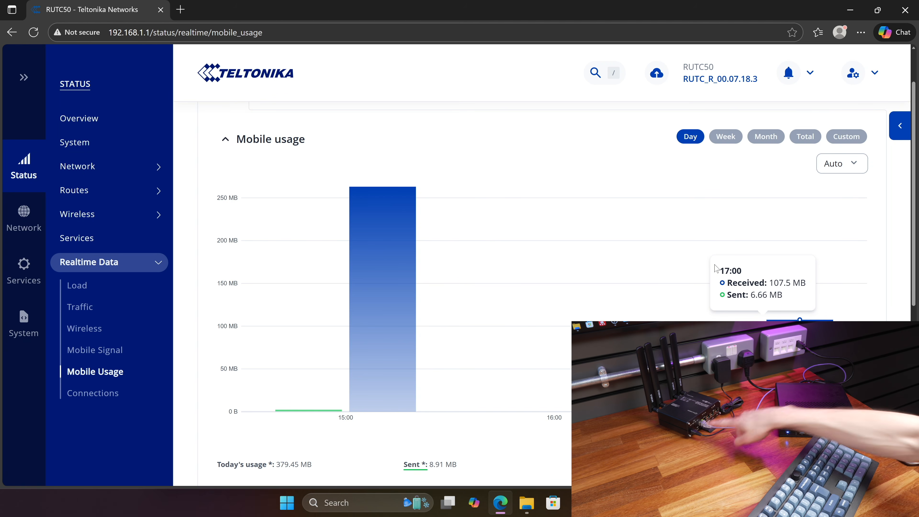
pyautogui.click(78, 118)
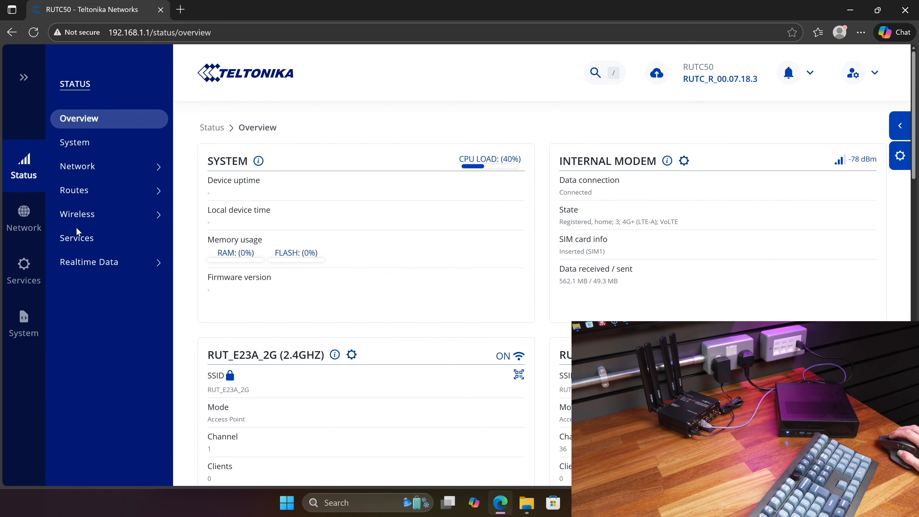
# - Disable both the 2.4GHz and 5GHz wireless SSIDs in the router's network settings
pyautogui.moveTo(31, 232)
pyautogui.click(74, 189)
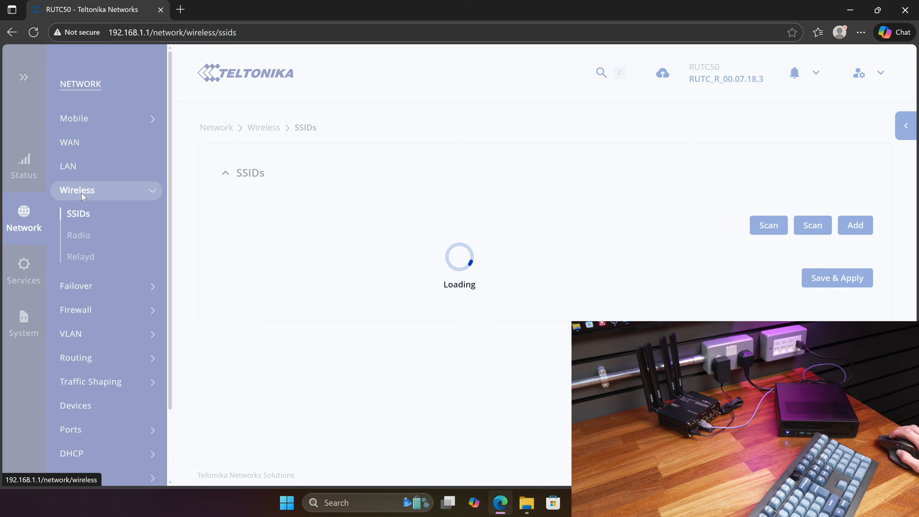
pyautogui.click(832, 235)
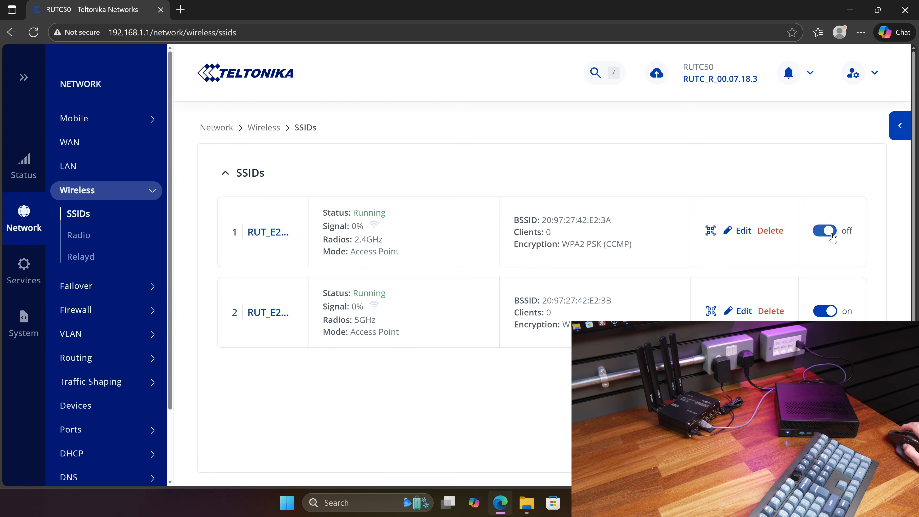
pyautogui.click(823, 312)
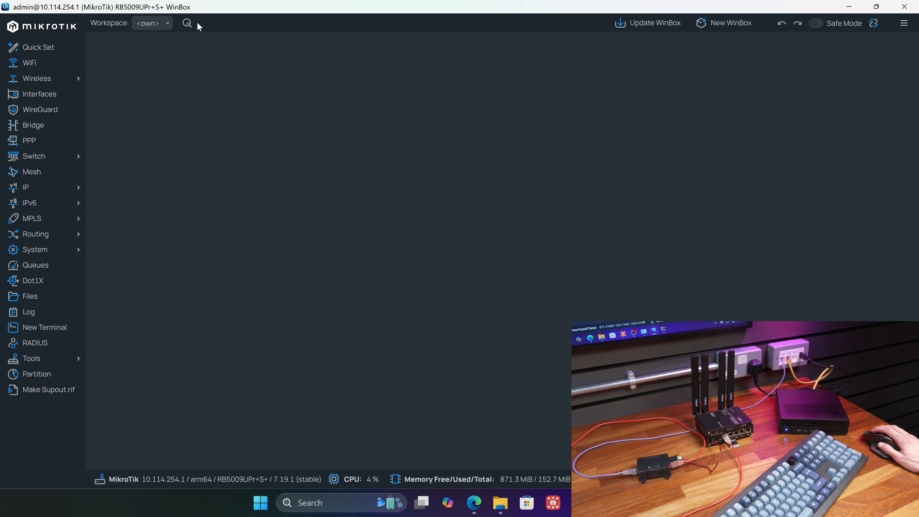
# - Switch to the MikroTik router in WinBox, open its DHCP Client list and examine the ether2 - WAN 2 entry
pyautogui.click(187, 23)
pyautogui.write('dhc')
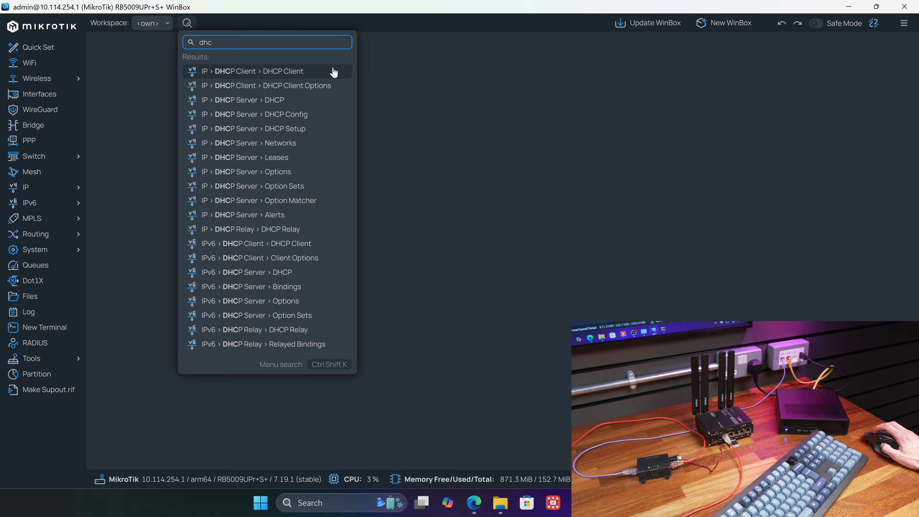
pyautogui.click(333, 71)
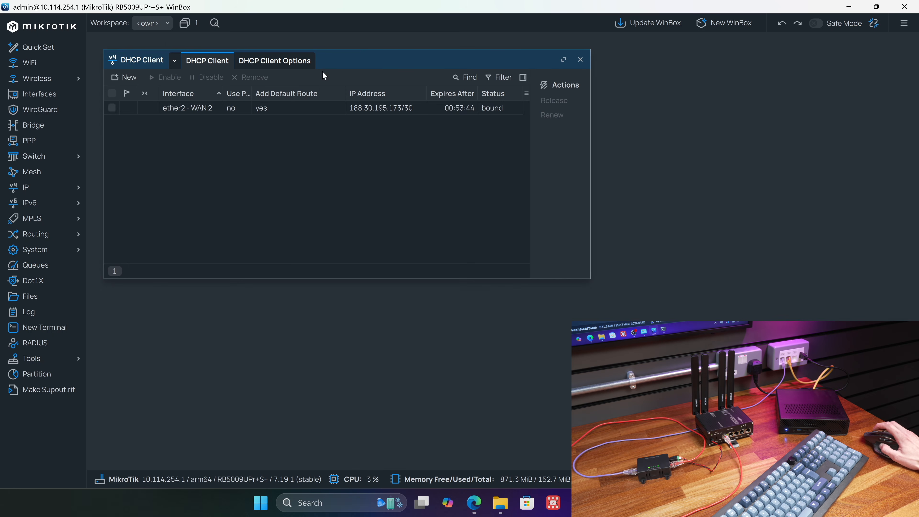
pyautogui.click(194, 107)
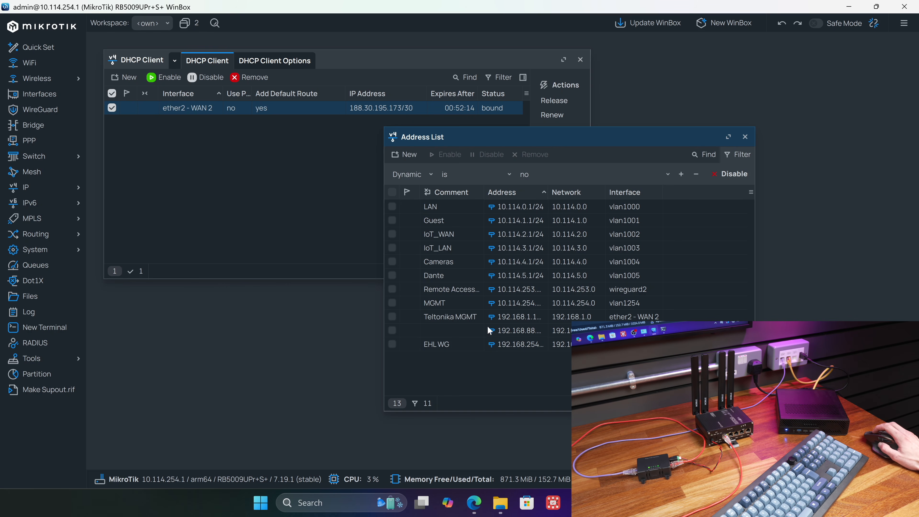
# - Check the Teltonika MGMT address entry's details and load the Teltonika web interface at 192.168.1.1 in a new browser tab
pyautogui.doubleClick(474, 316)
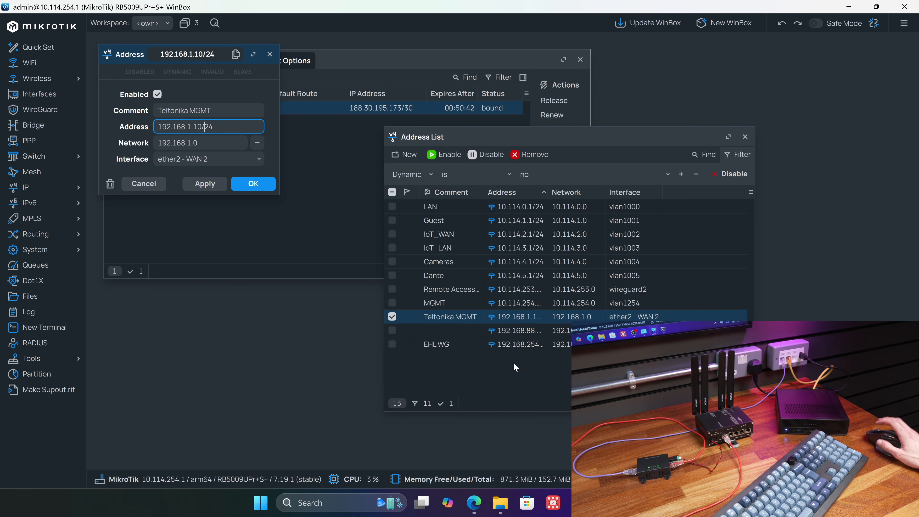
pyautogui.hotkey('alt', 'Tab')
pyautogui.hotkey('ctrl', 't')
pyautogui.write('192')
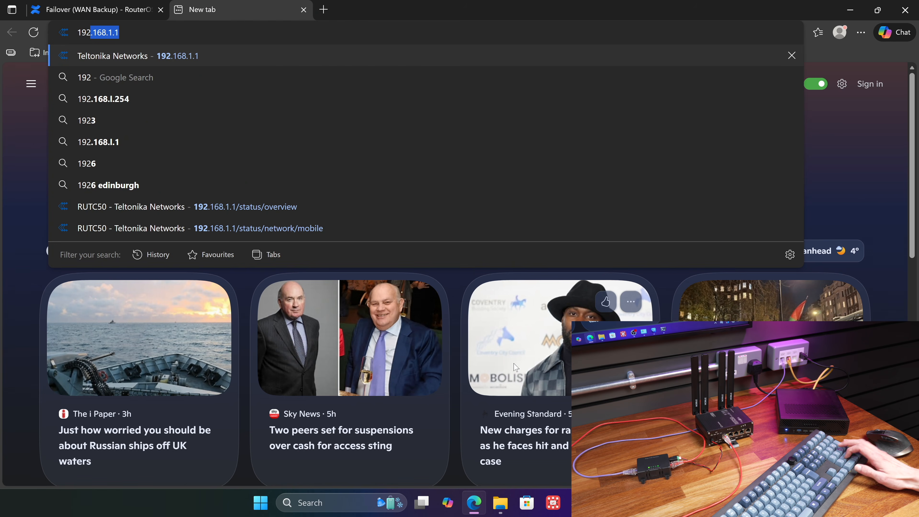
pyautogui.press('Return')
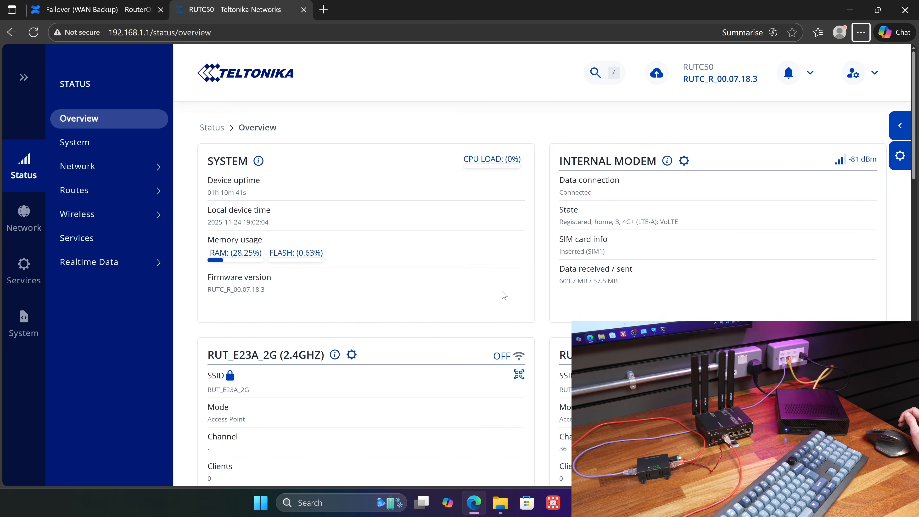
# - Return to WinBox, close the Teltonika MGMT address details and open the ether2 - WAN 2 DHCP client entry
pyautogui.hotkey('alt', 'Tab')
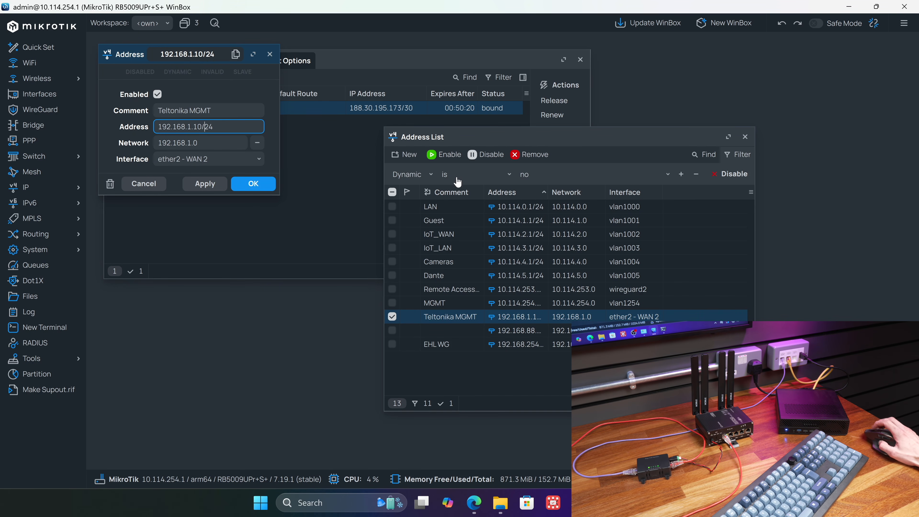
pyautogui.click(269, 55)
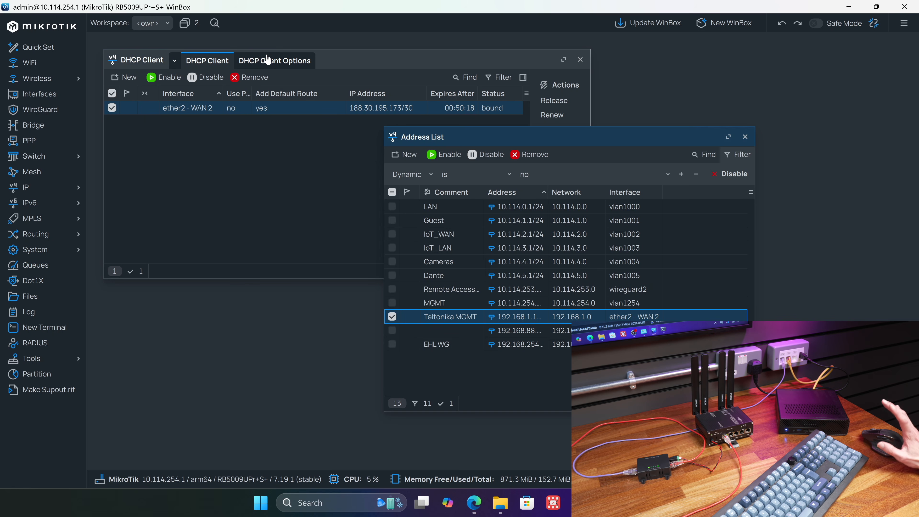
pyautogui.moveTo(277, 68); pyautogui.dragTo(337, 86)
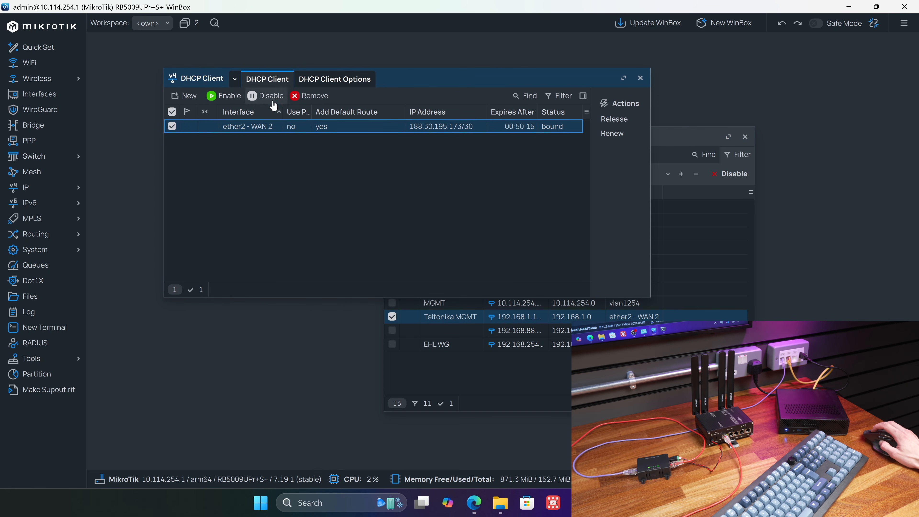
pyautogui.doubleClick(341, 132)
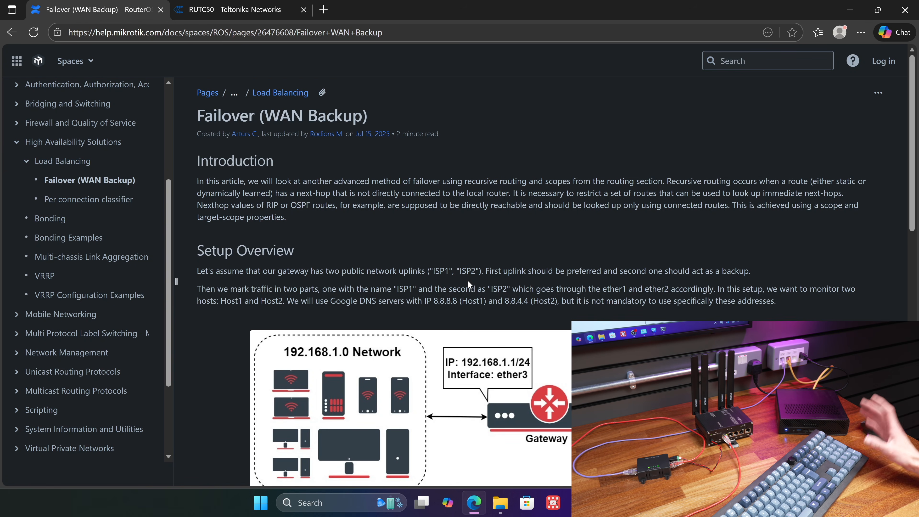
# - Read MikroTik's Failover (WAN Backup) article from the introduction to the host route commands under Basic failover
pyautogui.scroll(-1, 484, 238)
pyautogui.scroll(1, 484, 242)
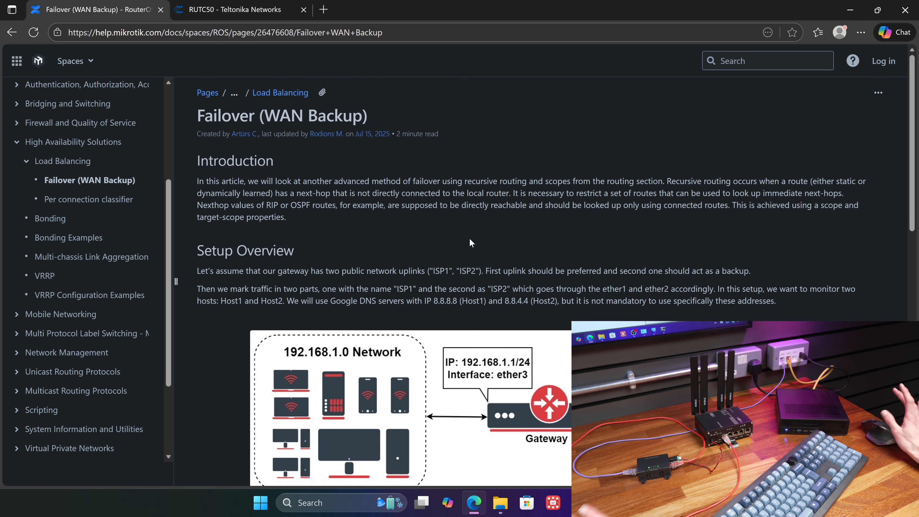
pyautogui.scroll(-10, 469, 240)
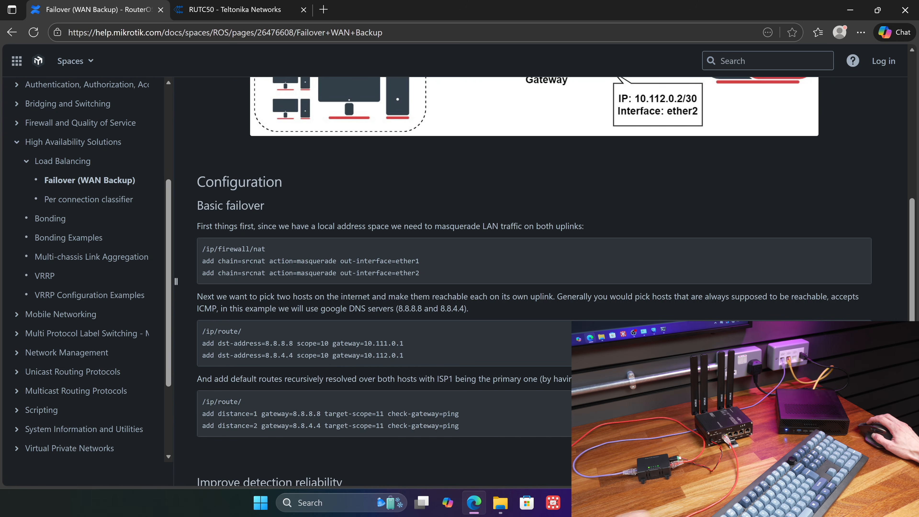
pyautogui.moveTo(285, 344)
pyautogui.mouseDown()
pyautogui.moveTo(262, 356)
pyautogui.moveTo(296, 356)
pyautogui.mouseUp()
pyautogui.click(295, 356)
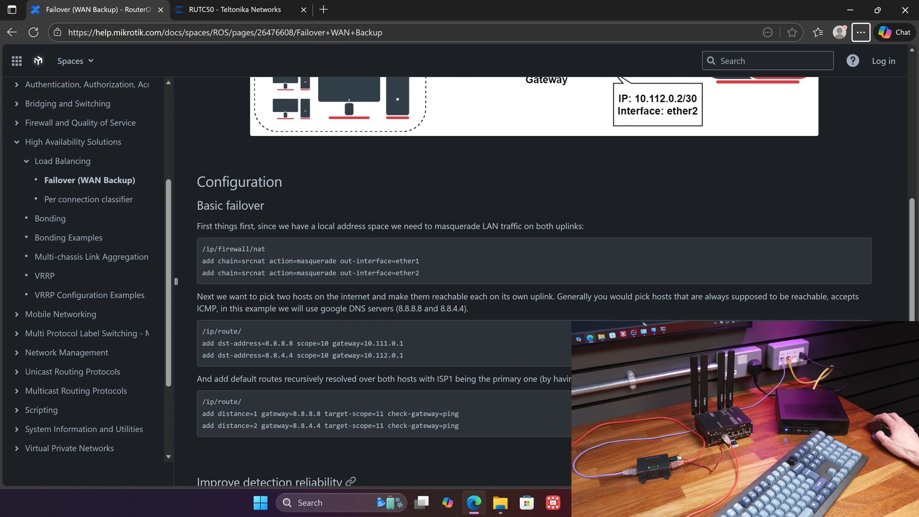
# - Switch back to WinBox and open the IP Routes list
pyautogui.click(631, 502)
pyautogui.click(215, 23)
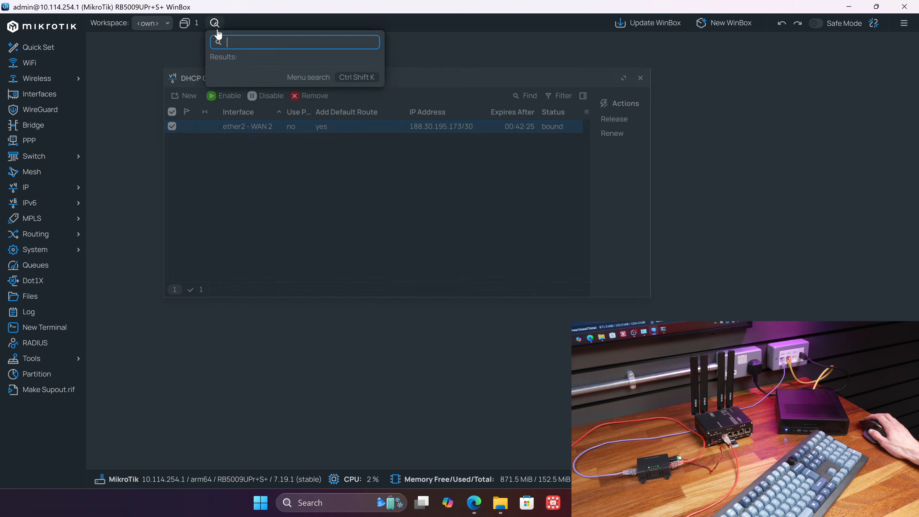
pyautogui.write('rou')
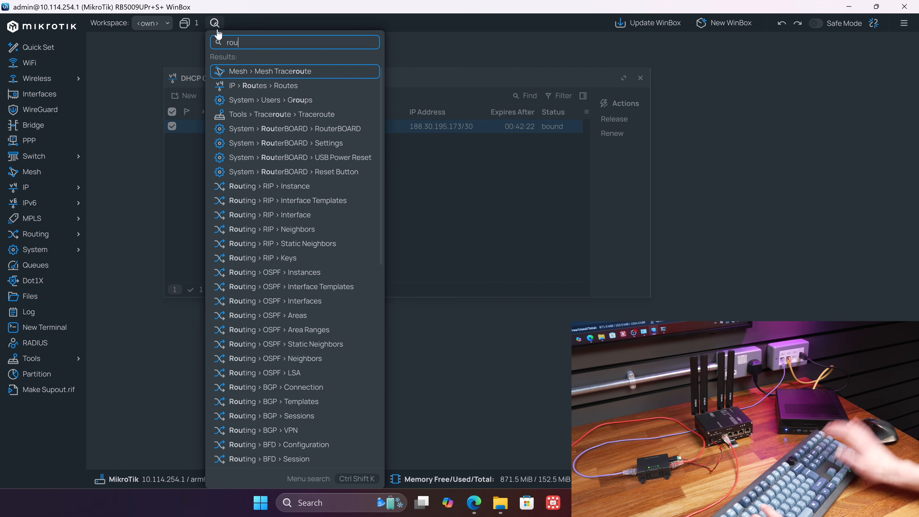
pyautogui.click(267, 85)
# - Examine the default routes via 8.8.8.8 and 1.1.1.1 alongside their matching pppoe-out1 host routes
pyautogui.click(255, 182)
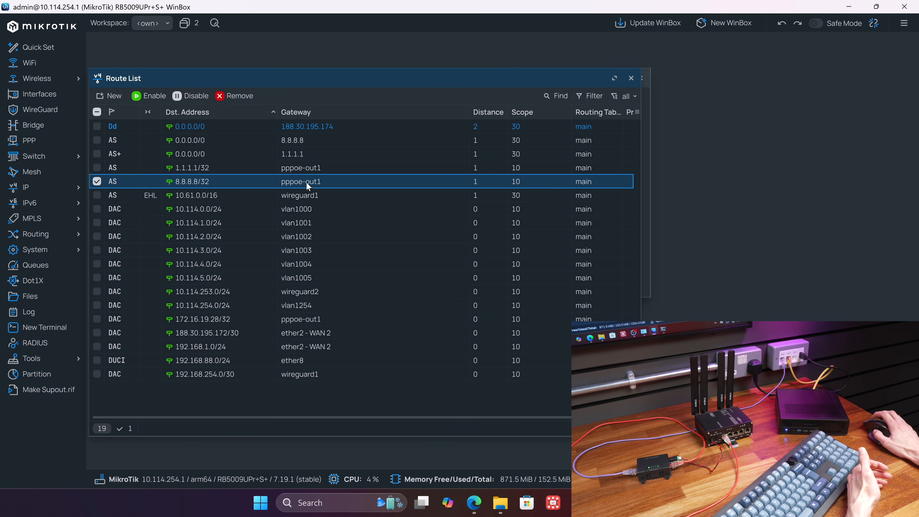
pyautogui.click(219, 140)
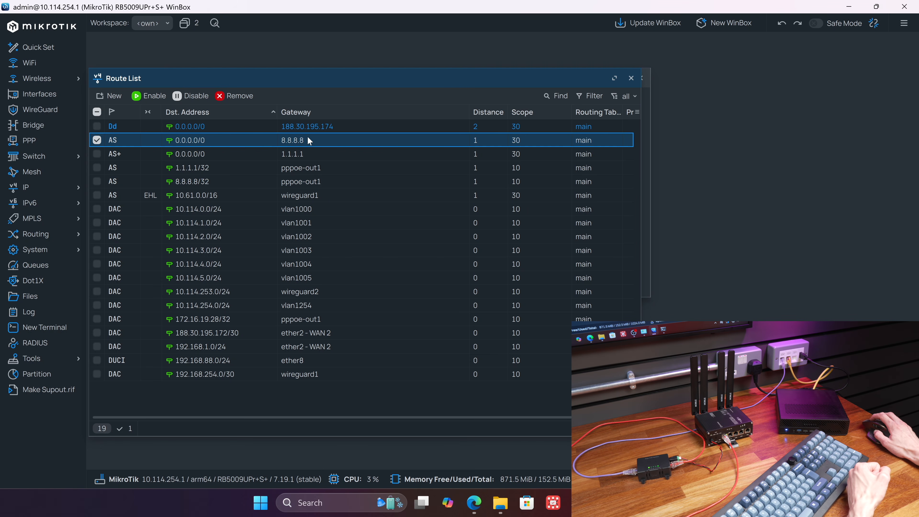
pyautogui.click(237, 181)
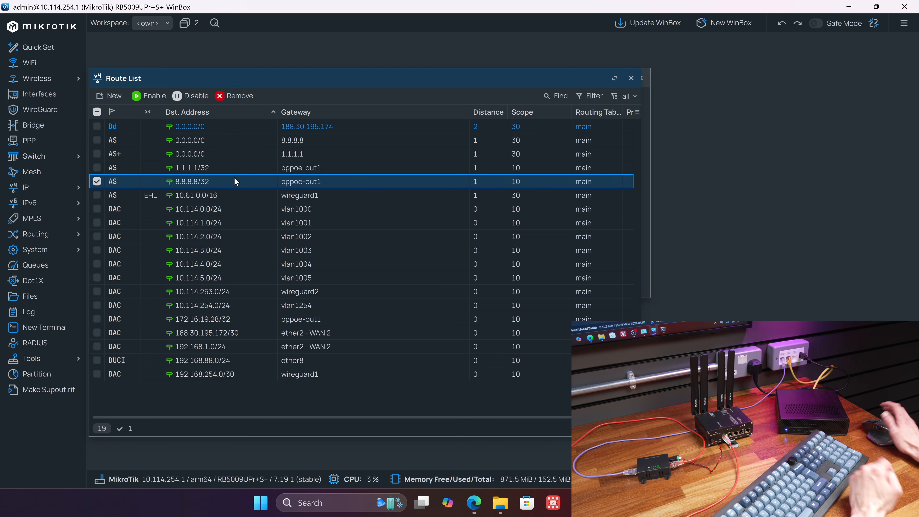
pyautogui.click(293, 151)
pyautogui.click(246, 167)
# - Read the failover article's Improve detection reliability section and compare it with the default route via 8.8.8.8 in WinBox
pyautogui.hotkey('alt', 'Tab')
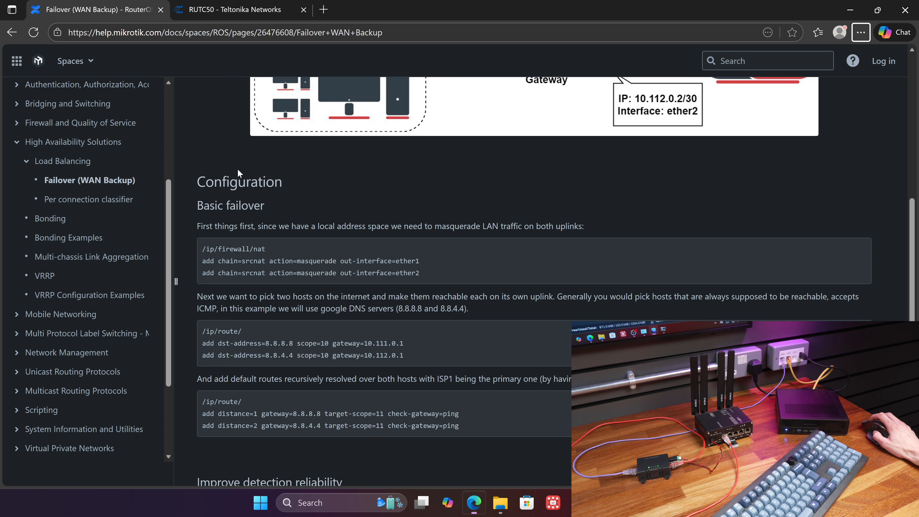
pyautogui.scroll(-3, 254, 419)
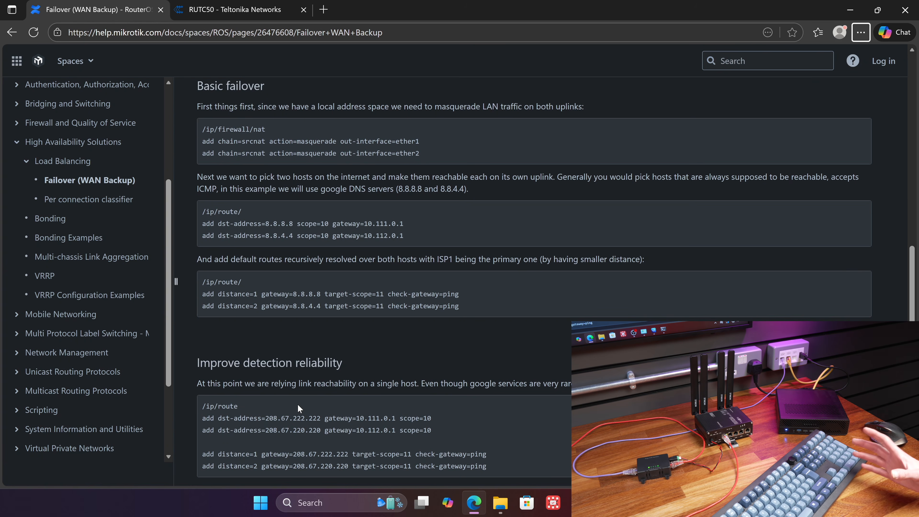
pyautogui.hotkey('alt', 'Tab')
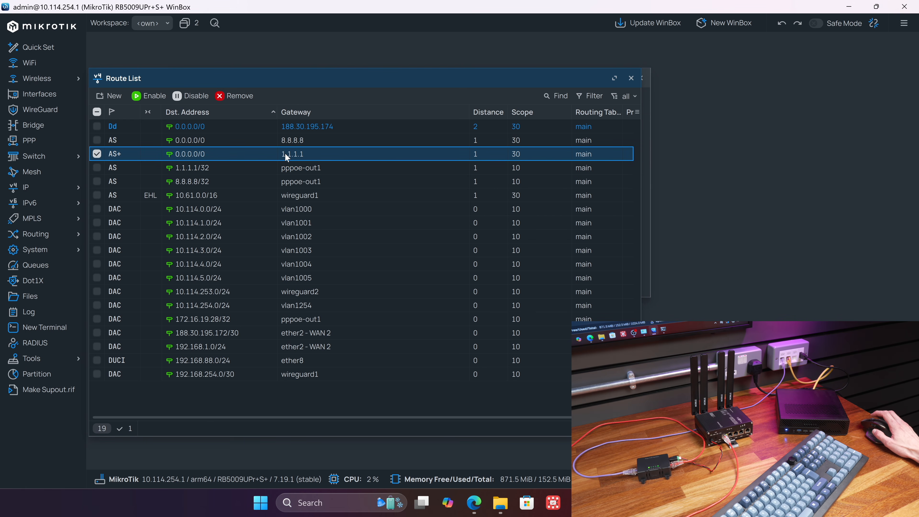
pyautogui.click(292, 140)
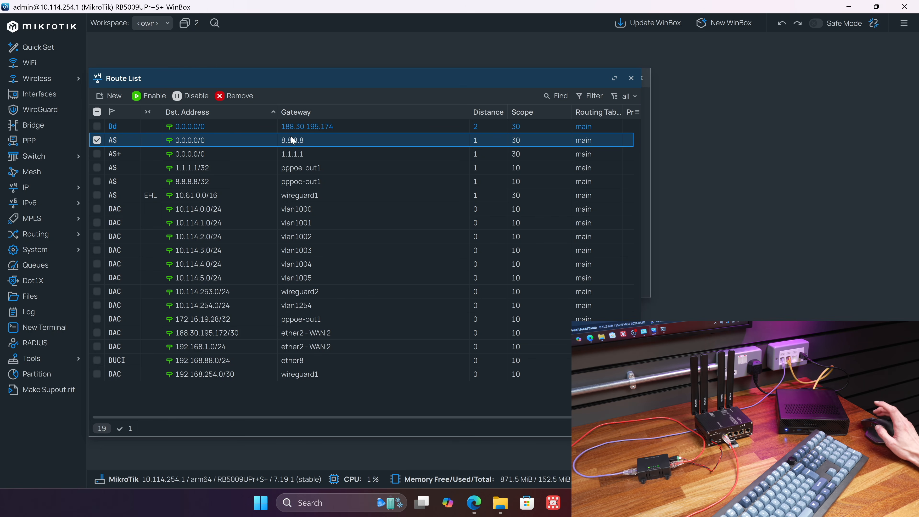
# - Examine the 8.8.4.4 host route command under Basic failover in the MikroTik article
pyautogui.hotkey('alt', 'Tab')
pyautogui.moveTo(249, 235); pyautogui.dragTo(373, 238)
pyautogui.click(267, 228)
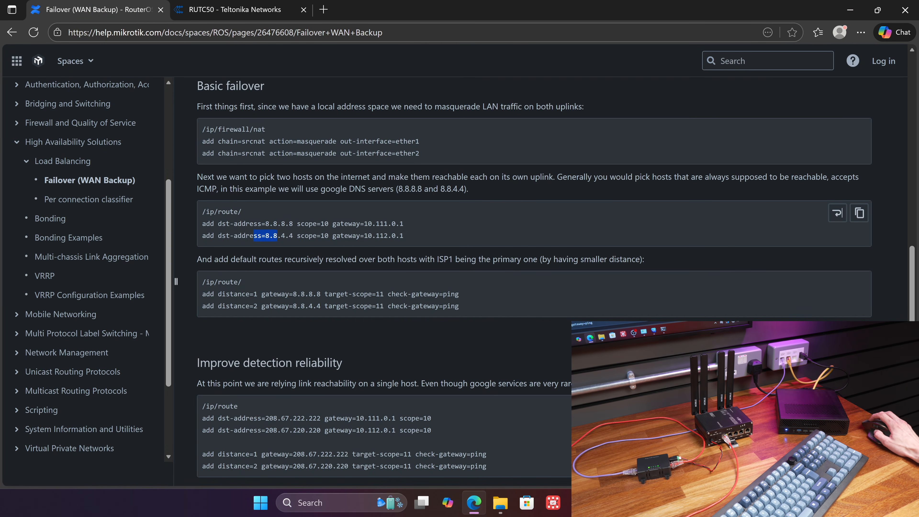
pyautogui.moveTo(254, 235); pyautogui.dragTo(382, 237)
# - Return to the WinBox route list and examine the 1.1.1.1/32 host route and the dynamic distance 2 default route
pyautogui.hotkey('alt', 'Tab')
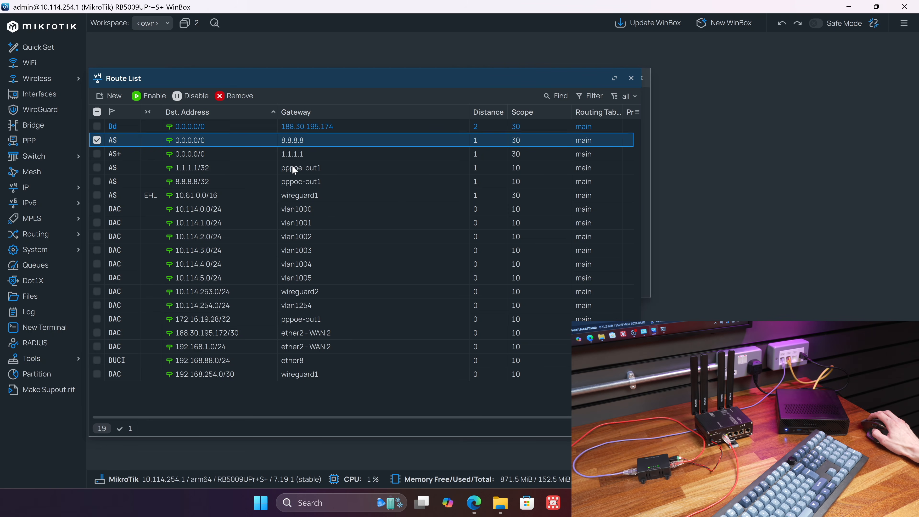
pyautogui.click(318, 167)
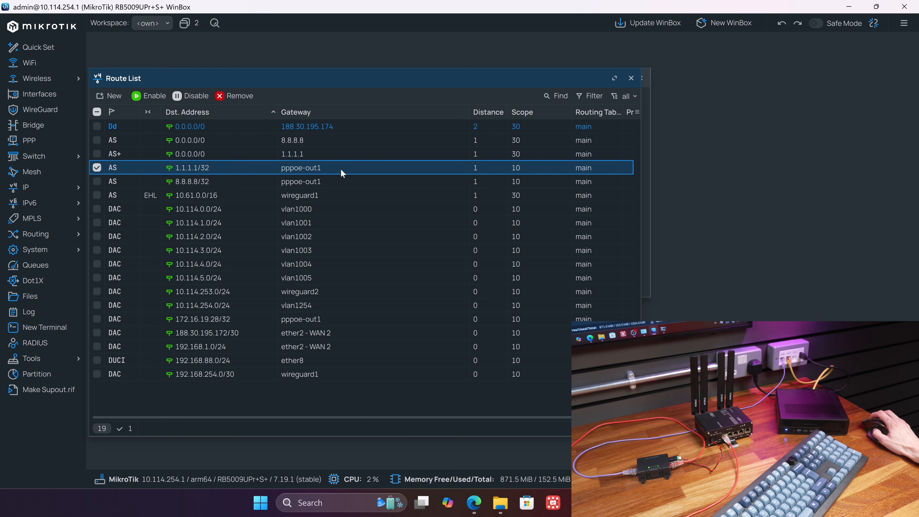
pyautogui.click(301, 128)
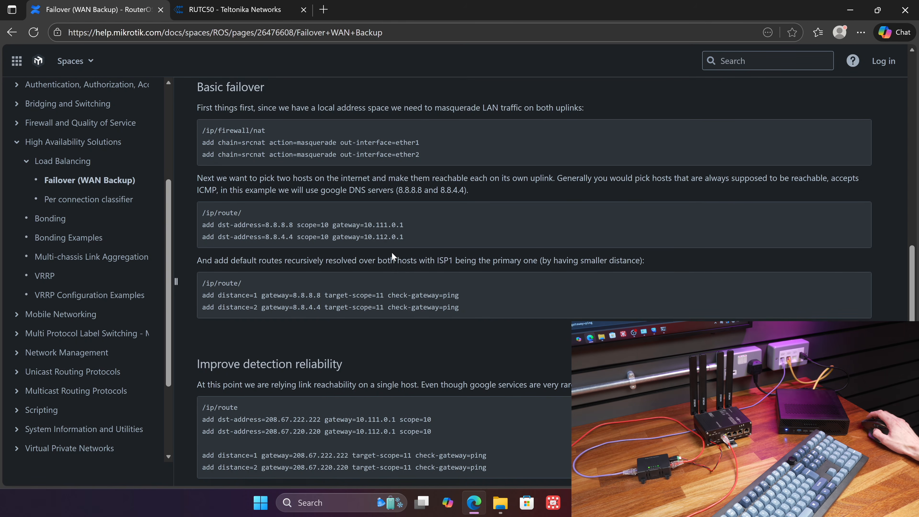
# - Review the Setup Overview section of the failover article and switch back to WinBox
pyautogui.scroll(10, 393, 255)
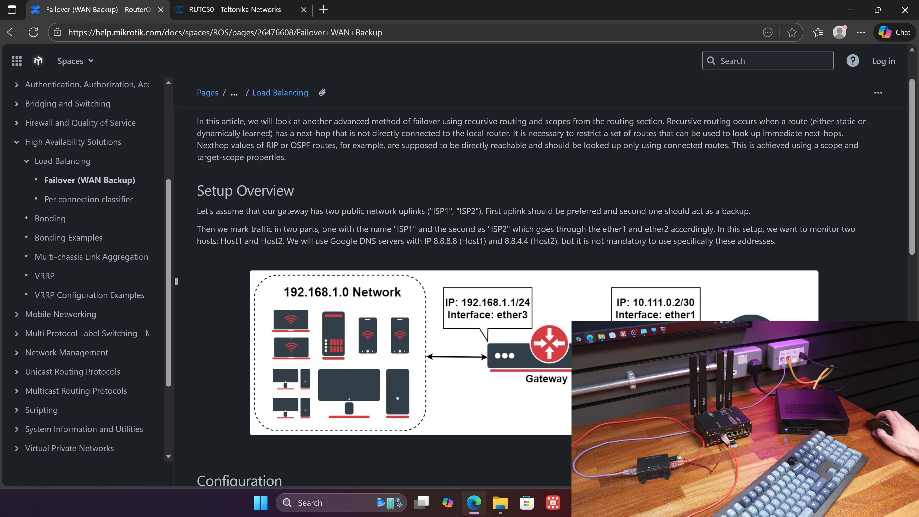
pyautogui.hotkey('alt', 'Tab')
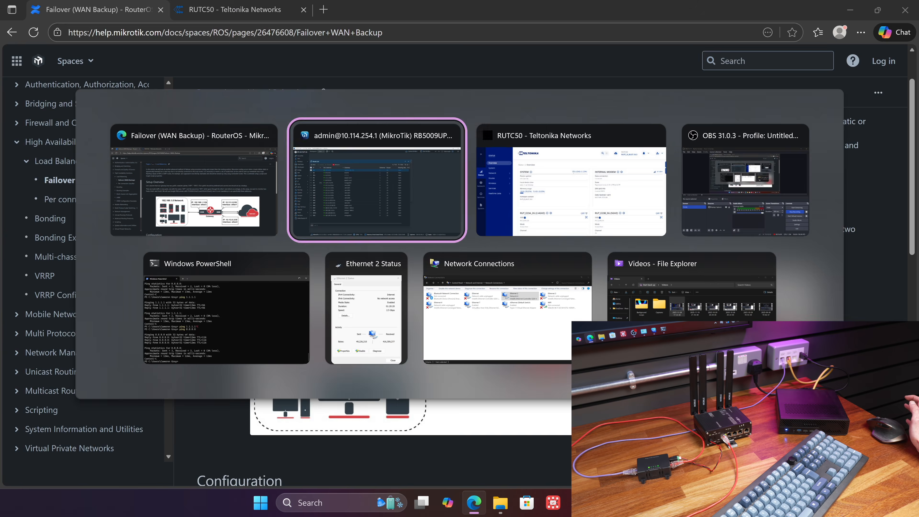